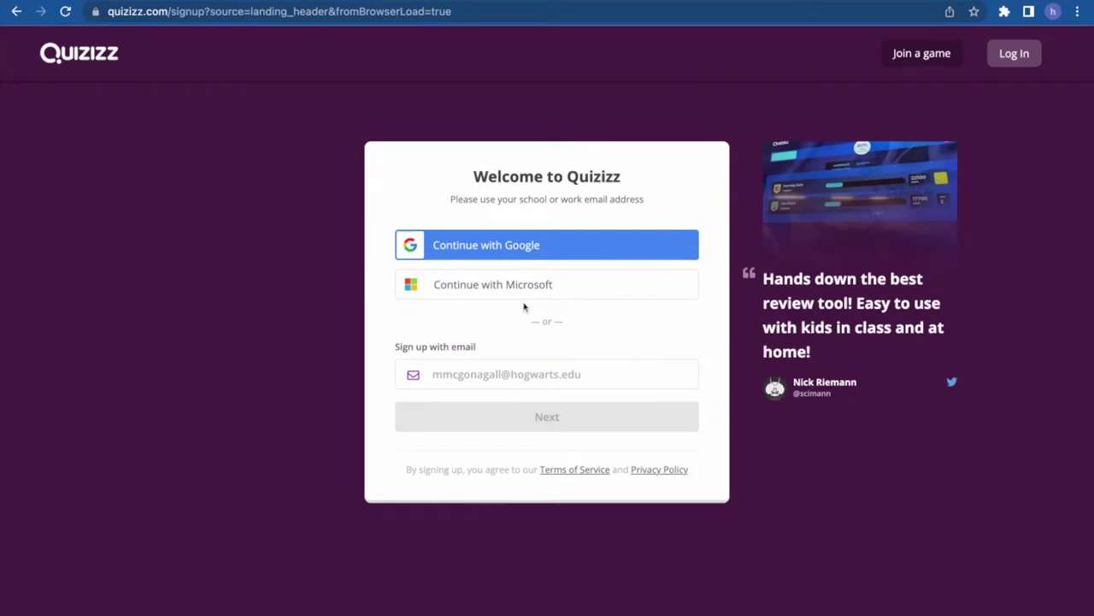
# - Sign up with the Google account and set the account's purpose to use at a school
pyautogui.click(500, 255)
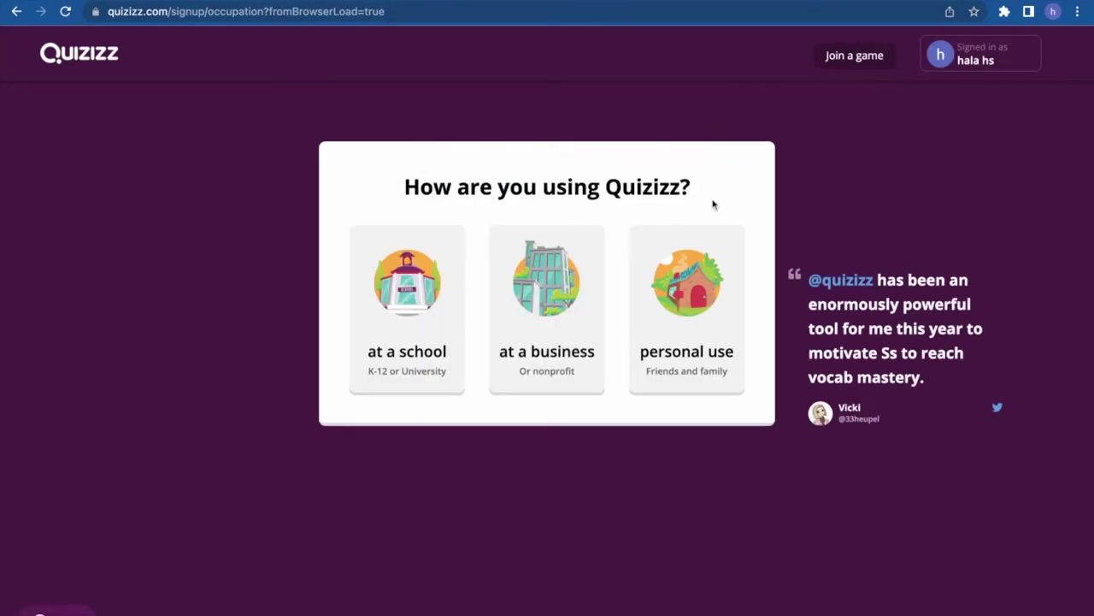
pyautogui.click(402, 318)
pyautogui.click(473, 335)
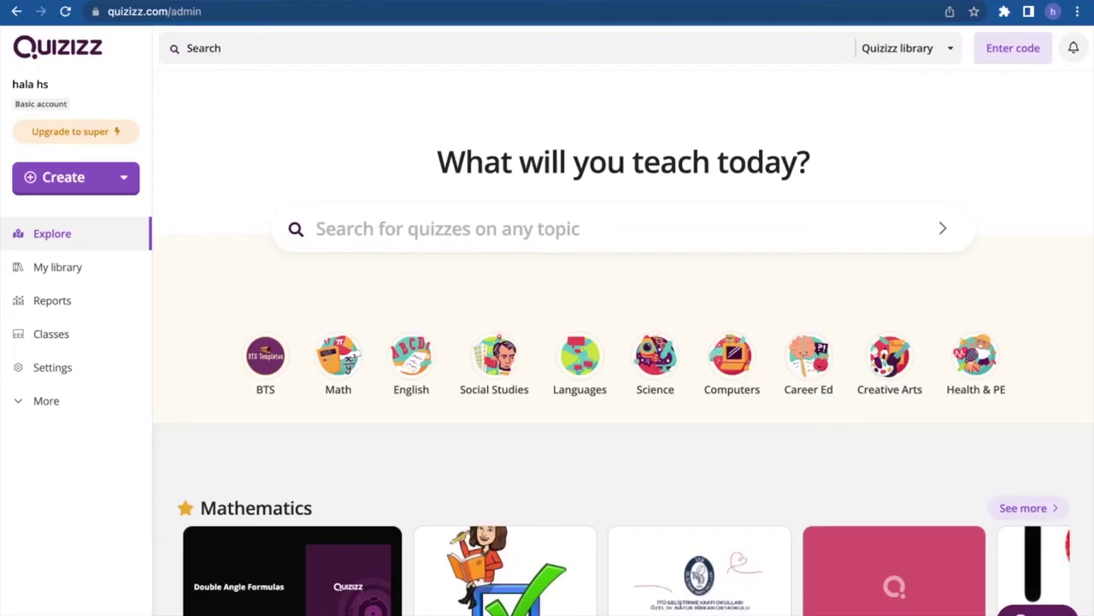
# - Look over the home page and check which kinds of content can be created
pyautogui.scroll(-2, 458, 382)
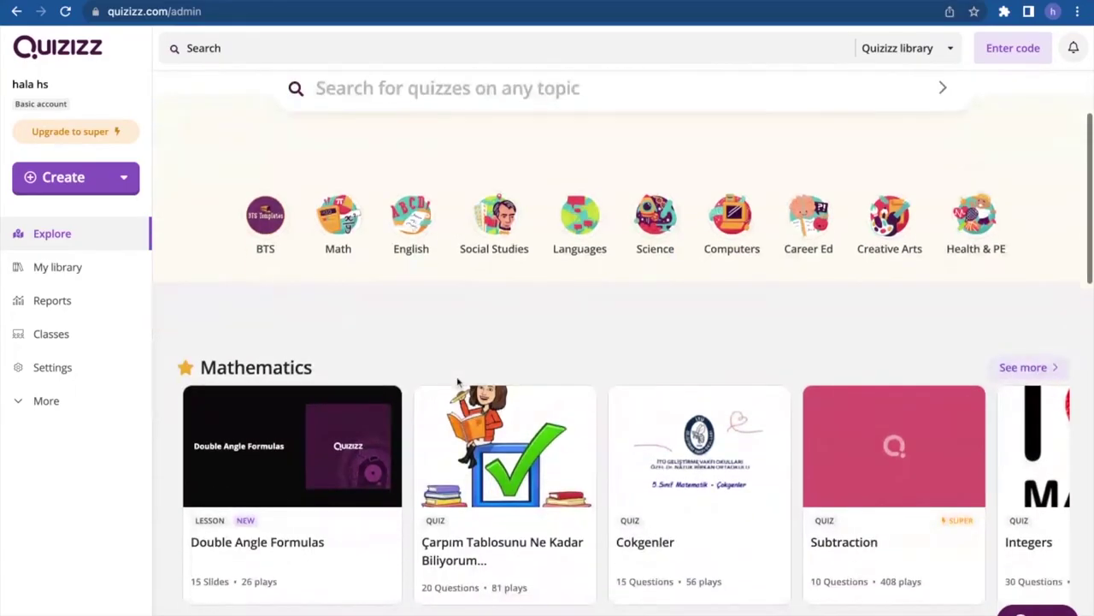
pyautogui.scroll(2, 458, 382)
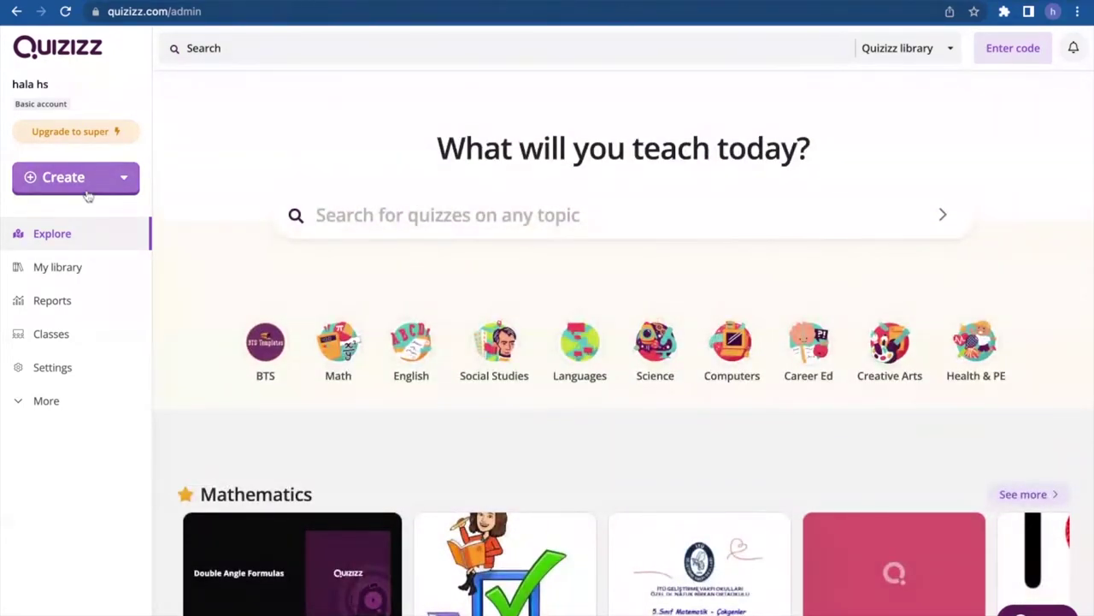
pyautogui.click(128, 180)
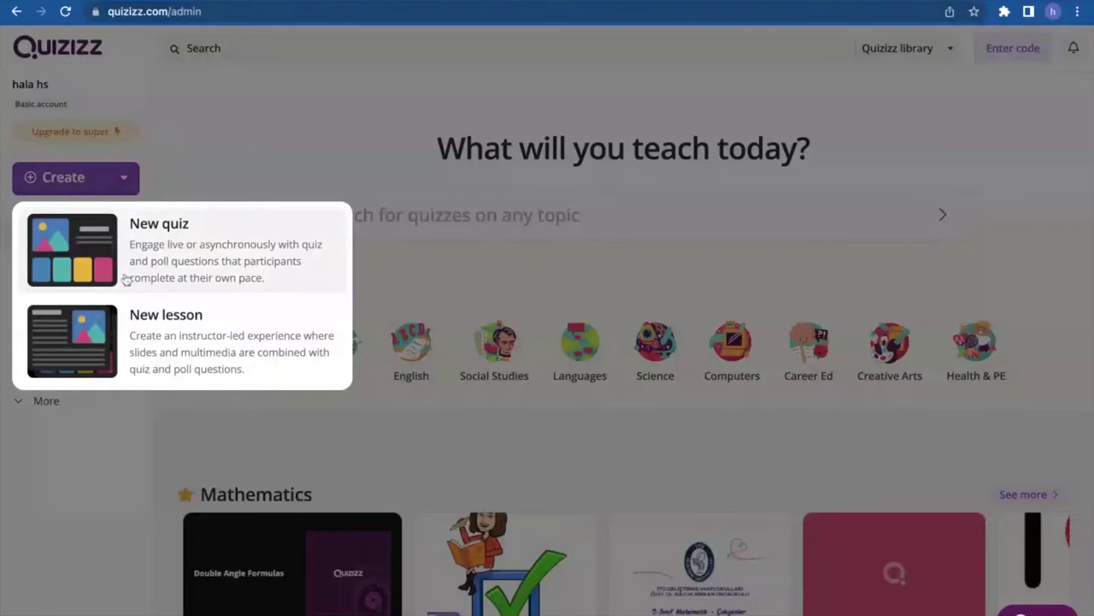
pyautogui.click(234, 171)
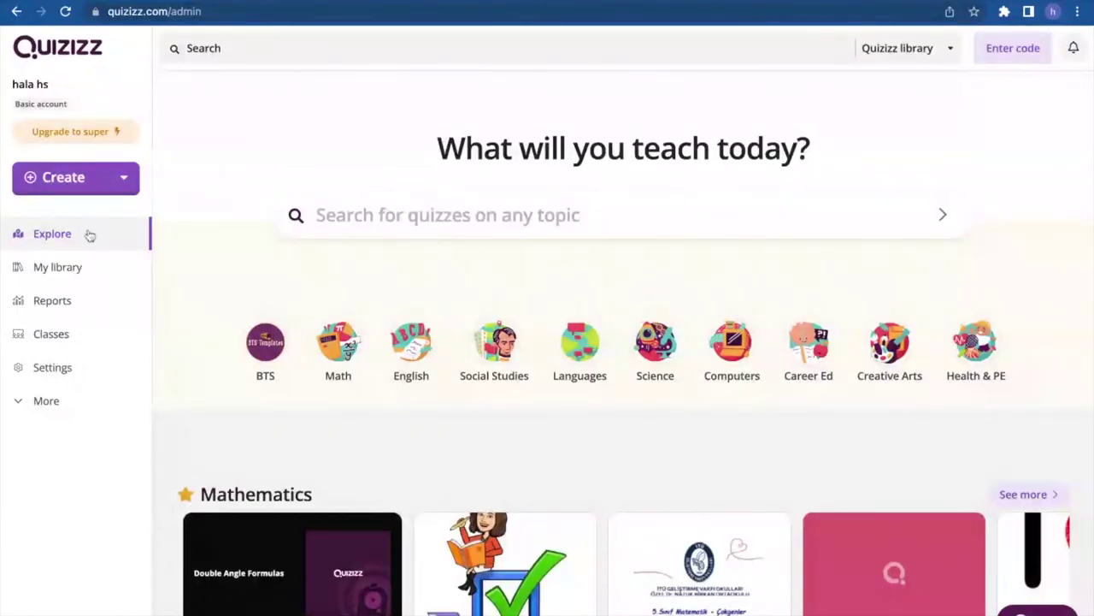
# - Browse the featured quizzes and lessons by subject, from Mathematics to Career and Technical Education
pyautogui.scroll(-5, 265, 350)
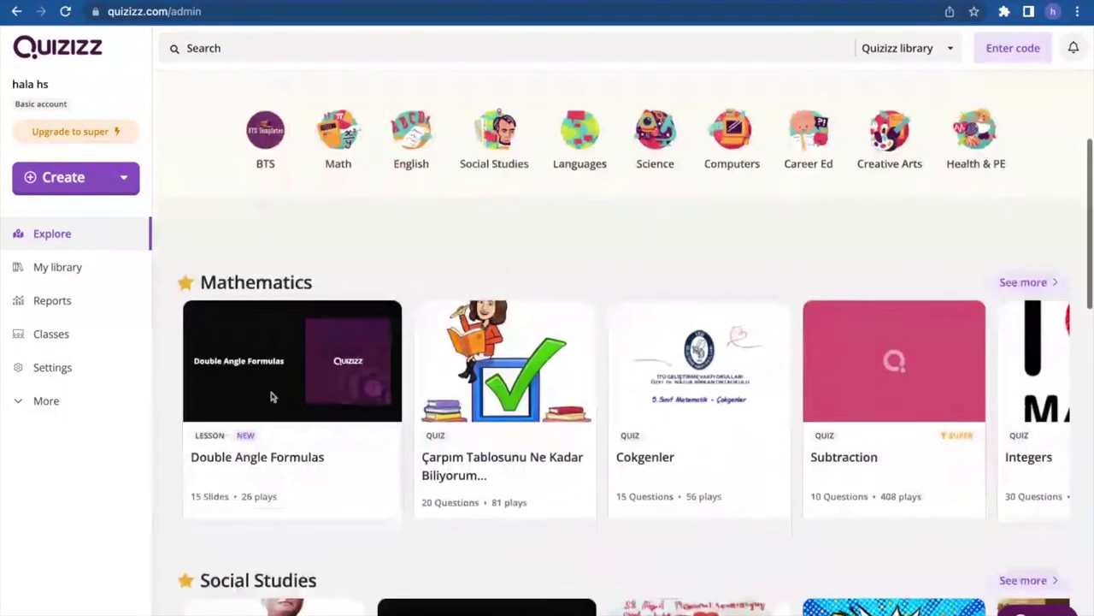
pyautogui.scroll(-4, 272, 395)
pyautogui.scroll(6, 272, 395)
pyautogui.scroll(-5, 272, 395)
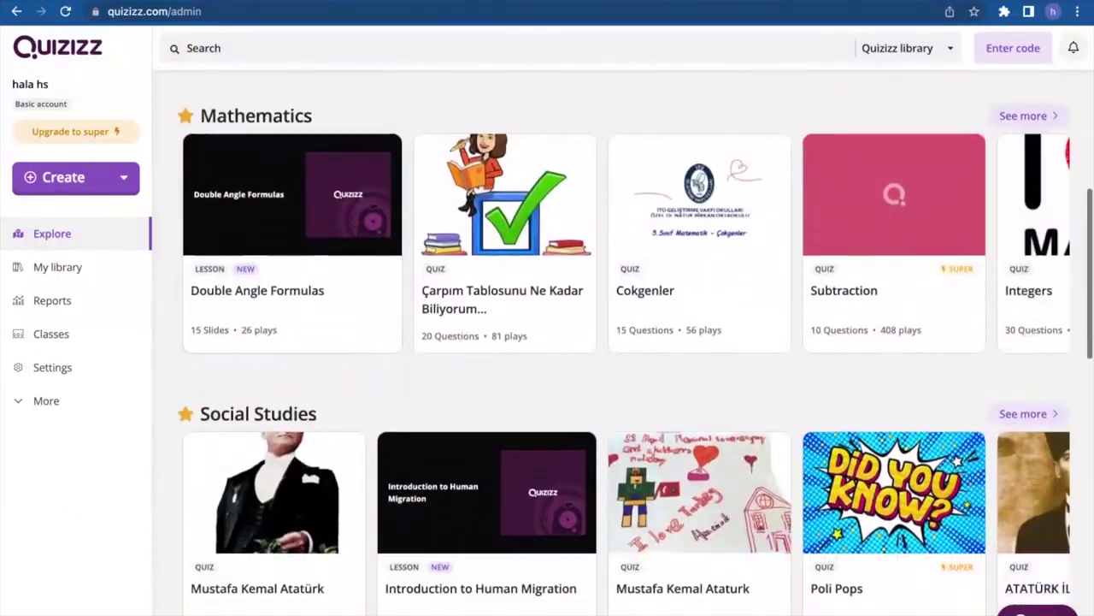
pyautogui.scroll(-2, 274, 342)
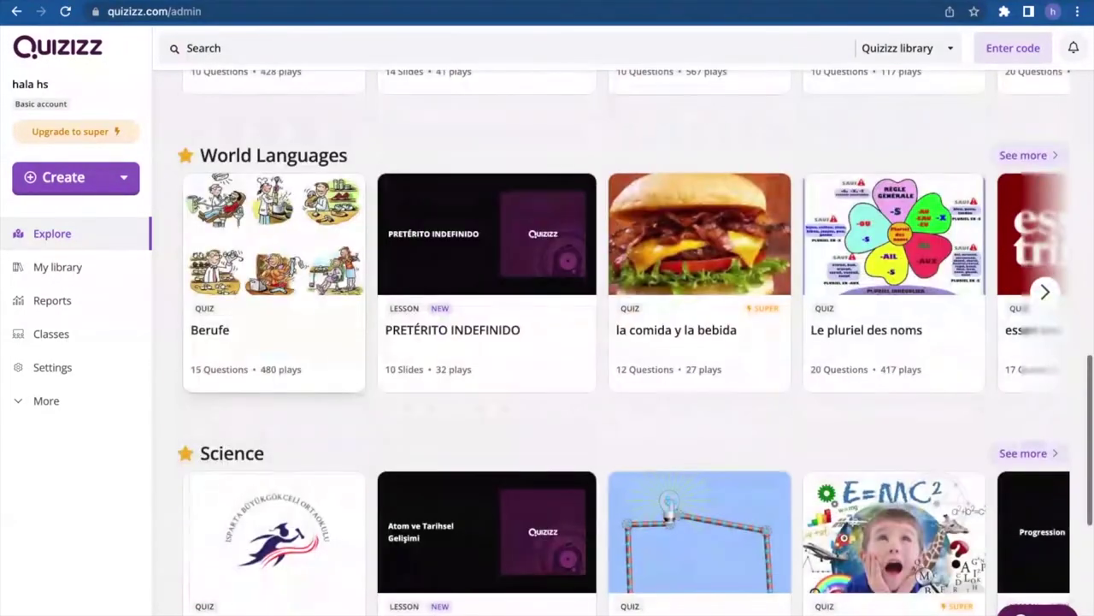
pyautogui.scroll(-5, 296, 303)
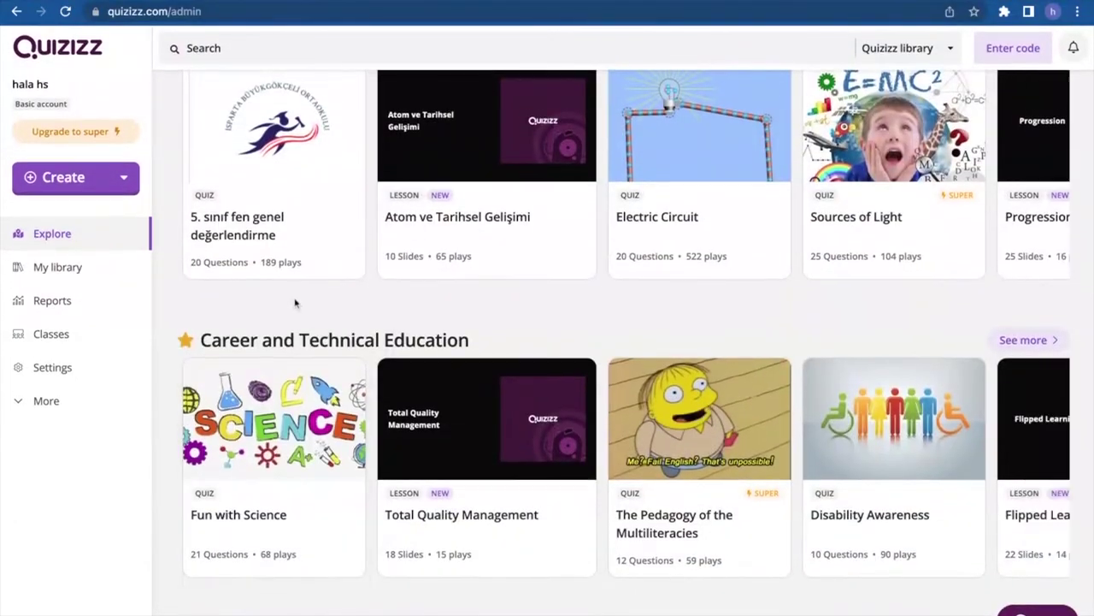
pyautogui.scroll(5, 296, 303)
pyautogui.scroll(10, 295, 291)
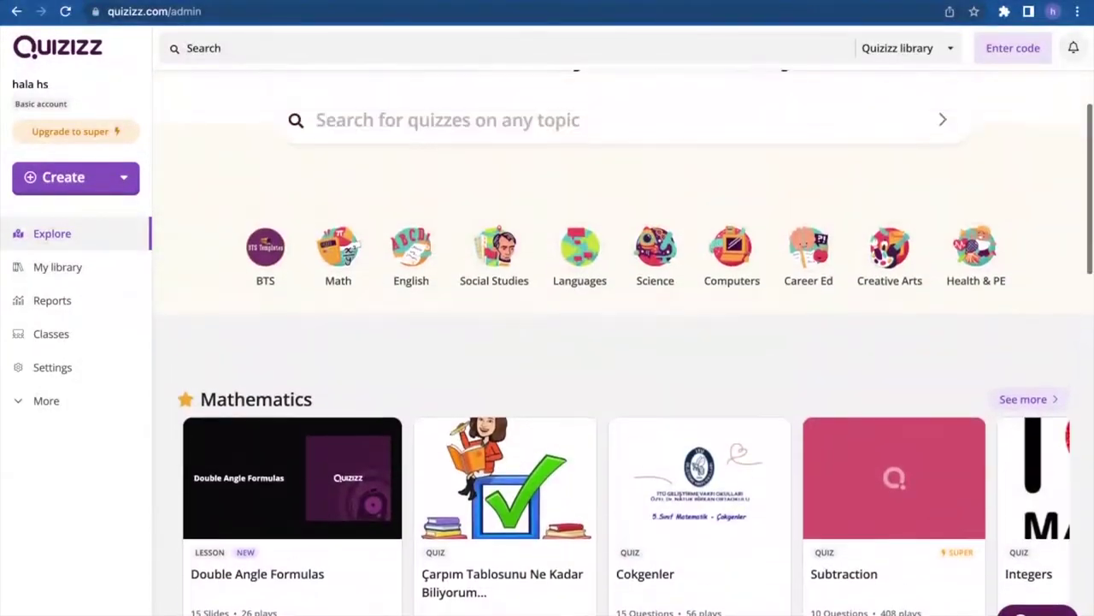
# - Search the Quizizz library for "fractions" and preview the questions of the first quiz in the results
pyautogui.click(244, 48)
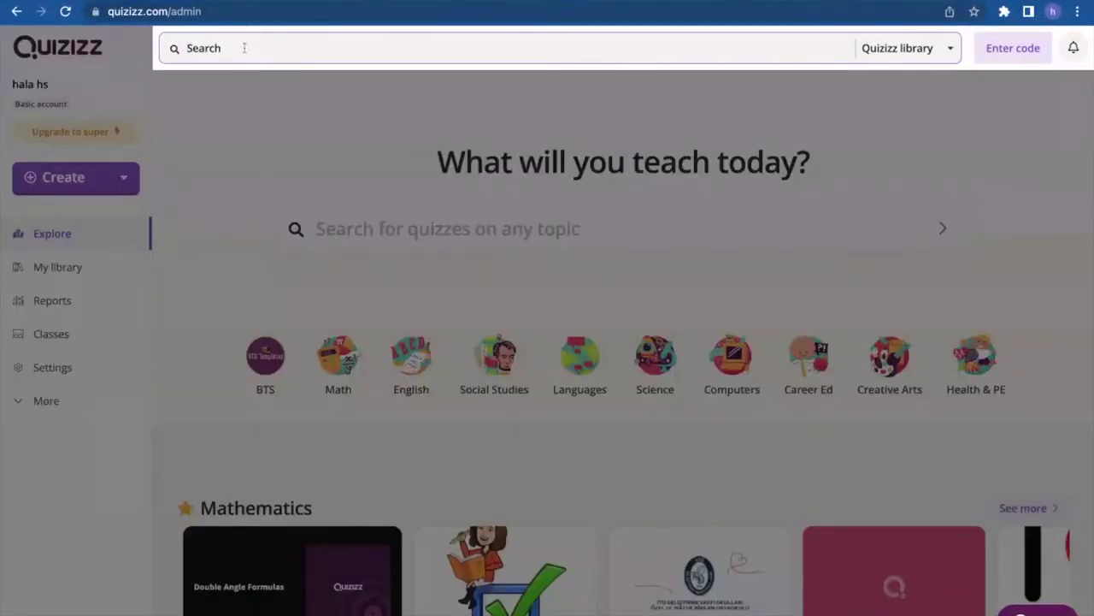
pyautogui.write('fractions')
pyautogui.press('Return')
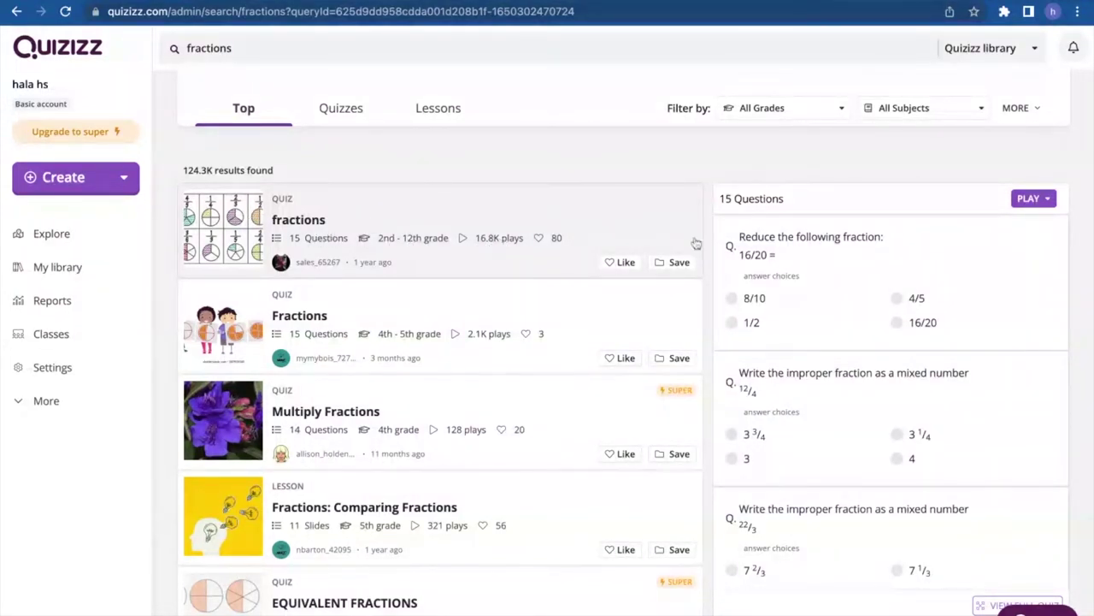
pyautogui.scroll(-3, 813, 461)
pyautogui.scroll(3, 803, 419)
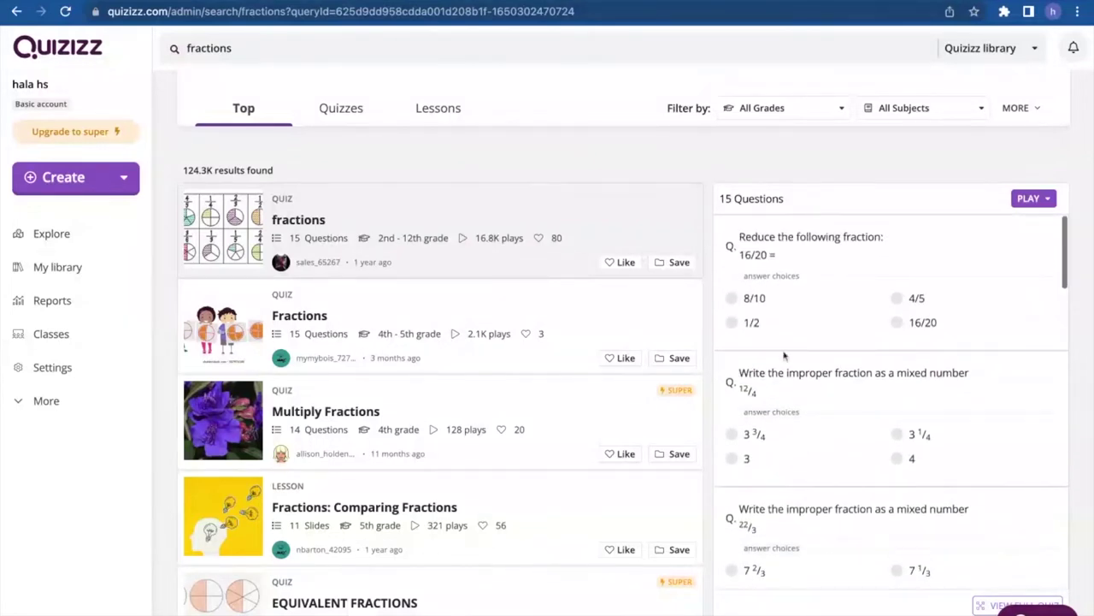
pyautogui.scroll(-5, 848, 436)
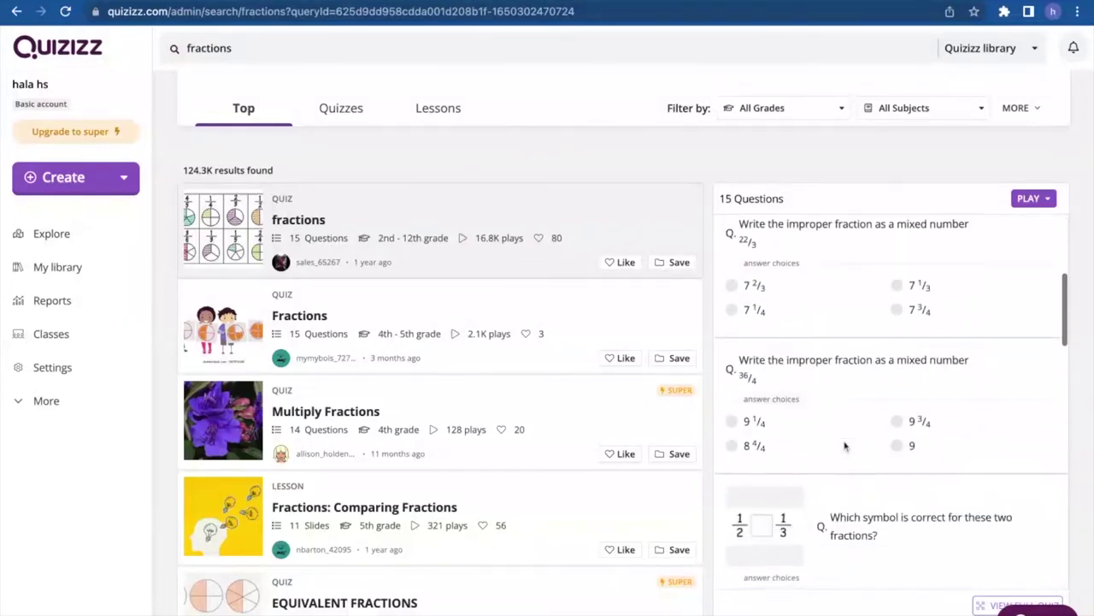
pyautogui.scroll(5, 889, 402)
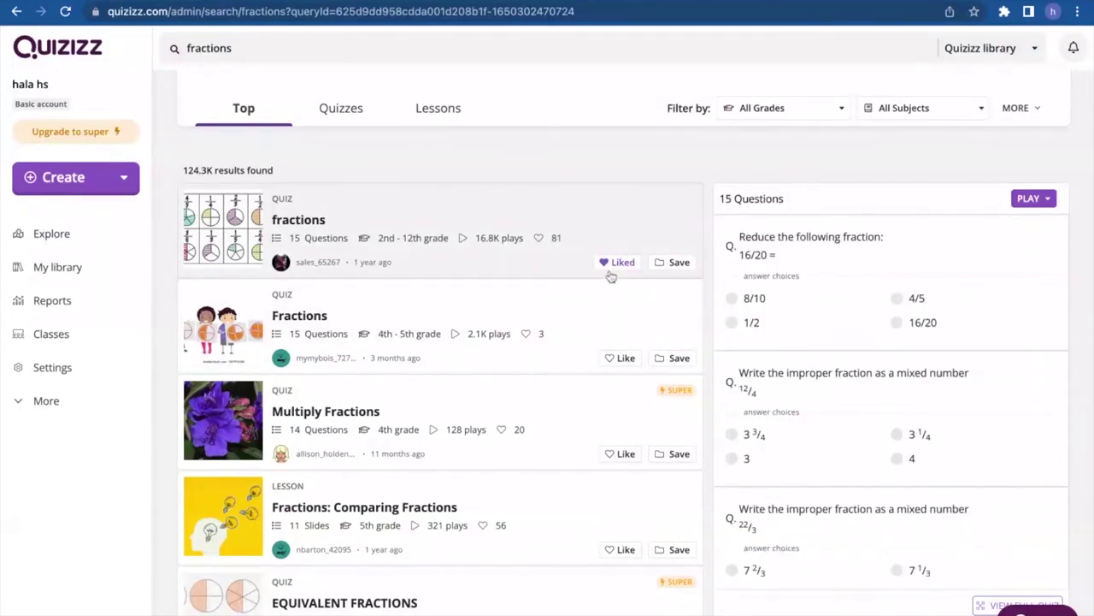
# - Save the first fractions quiz in a new collection named "Fractions"
pyautogui.click(657, 264)
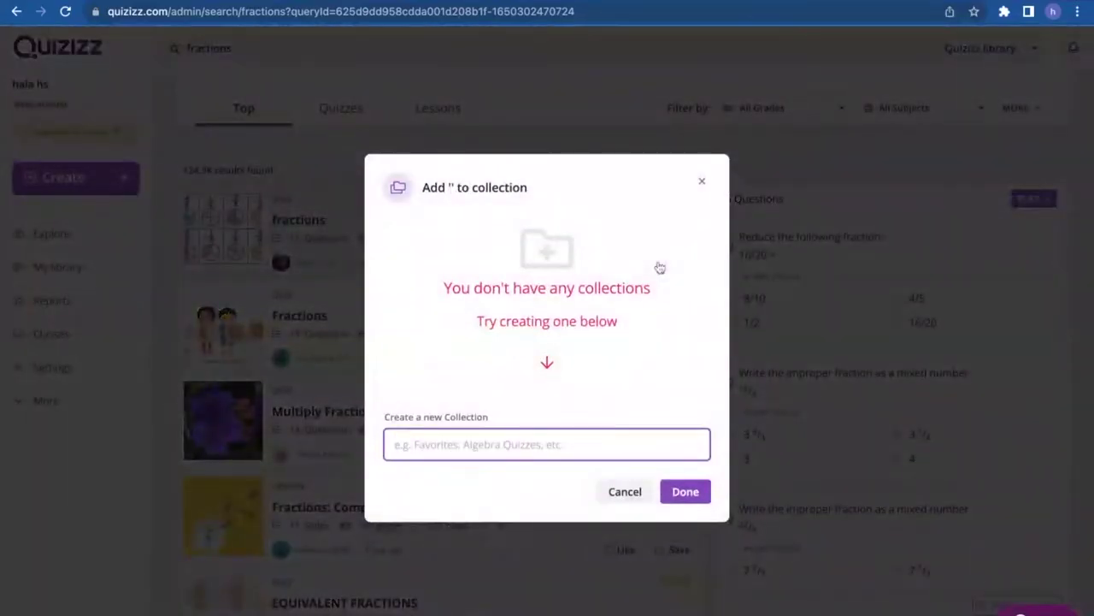
pyautogui.write('Fractions')
pyautogui.click(680, 489)
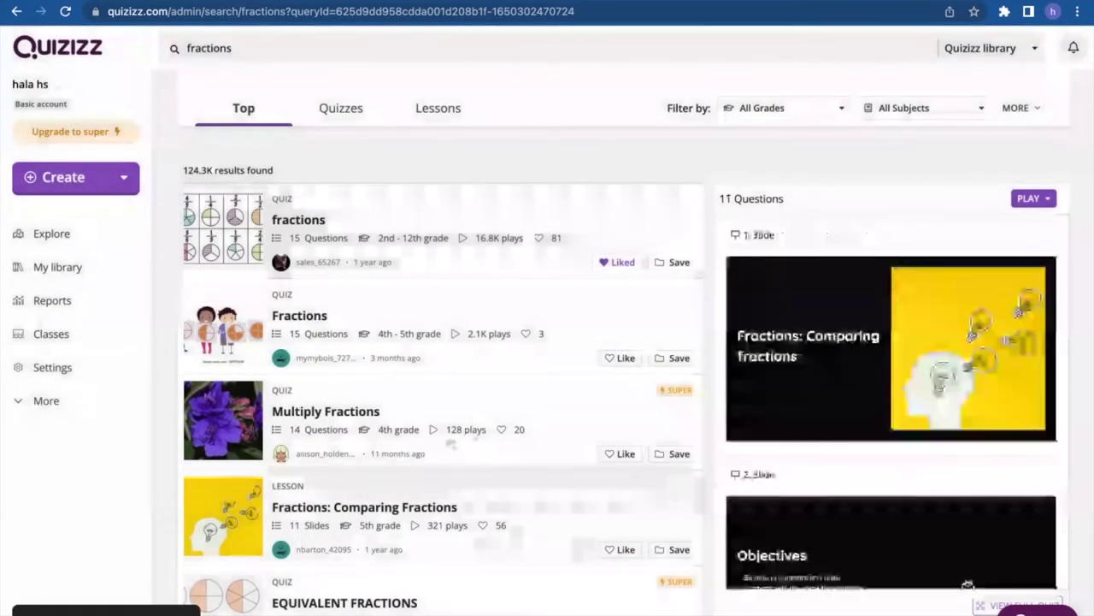
pyautogui.moveTo(450, 443)
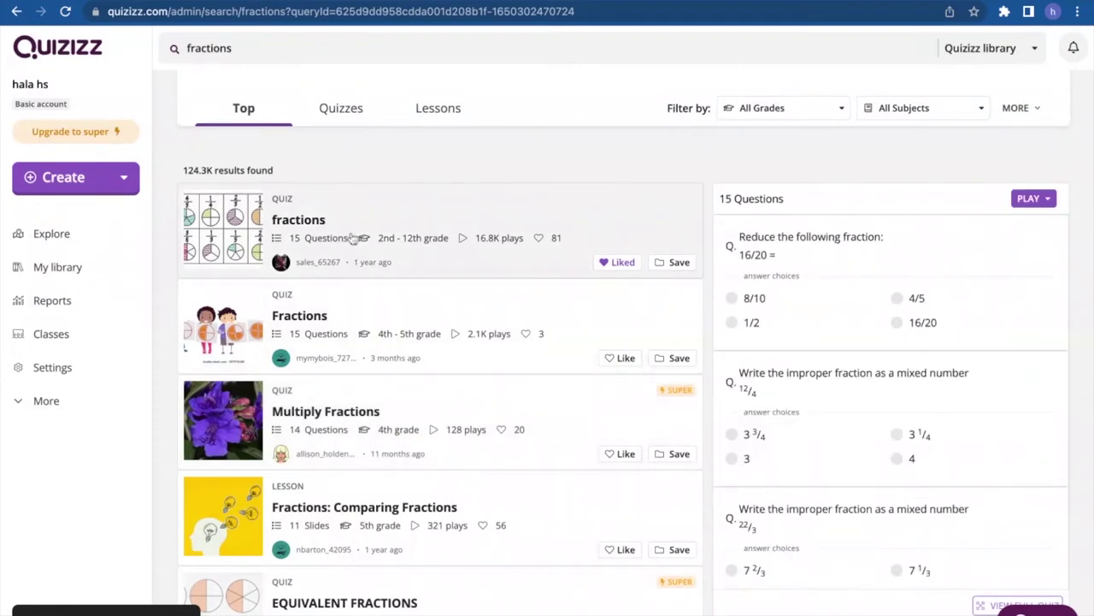
# - Open the saved fractions quiz from the personal library and make an editable copy of it
pyautogui.click(54, 268)
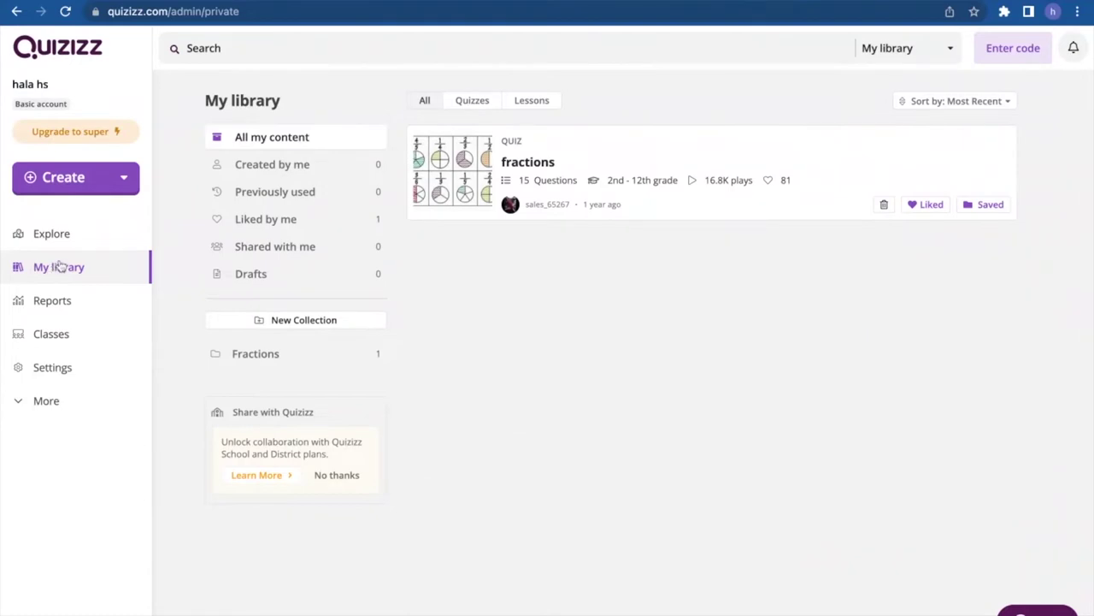
pyautogui.click(732, 147)
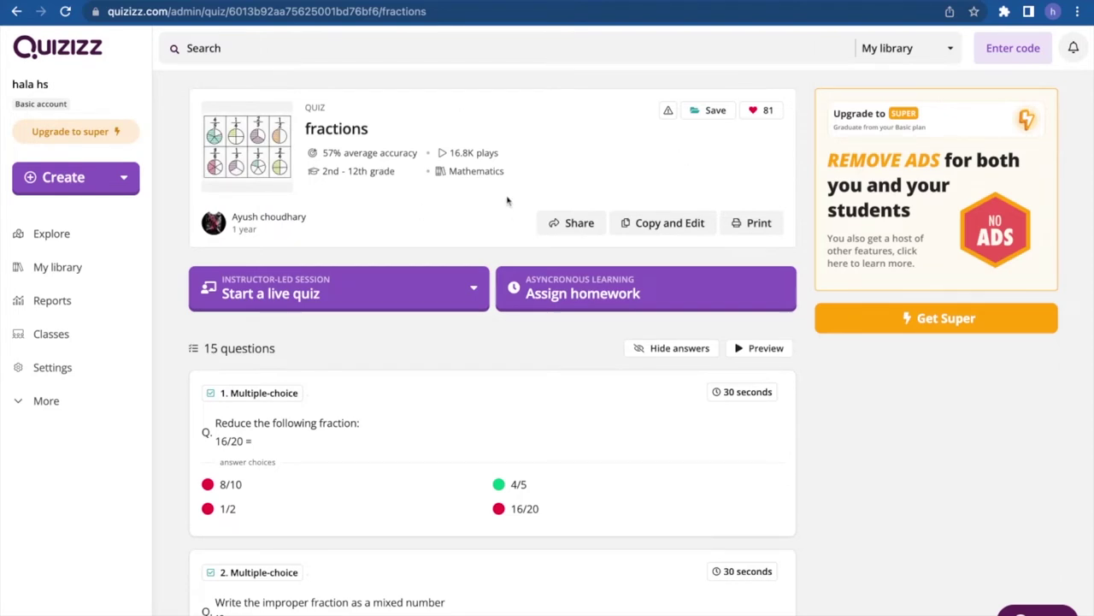
pyautogui.click(648, 224)
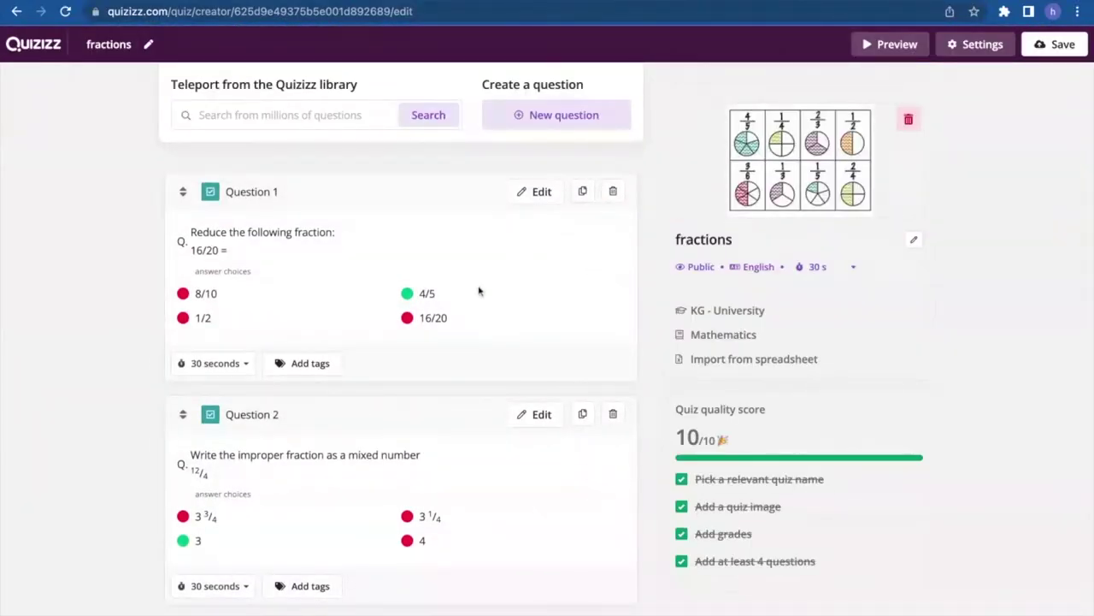
# - Delete Question 6, the repeated question comparing 1/2 and 1/3, from the copied quiz
pyautogui.scroll(-3, 433, 493)
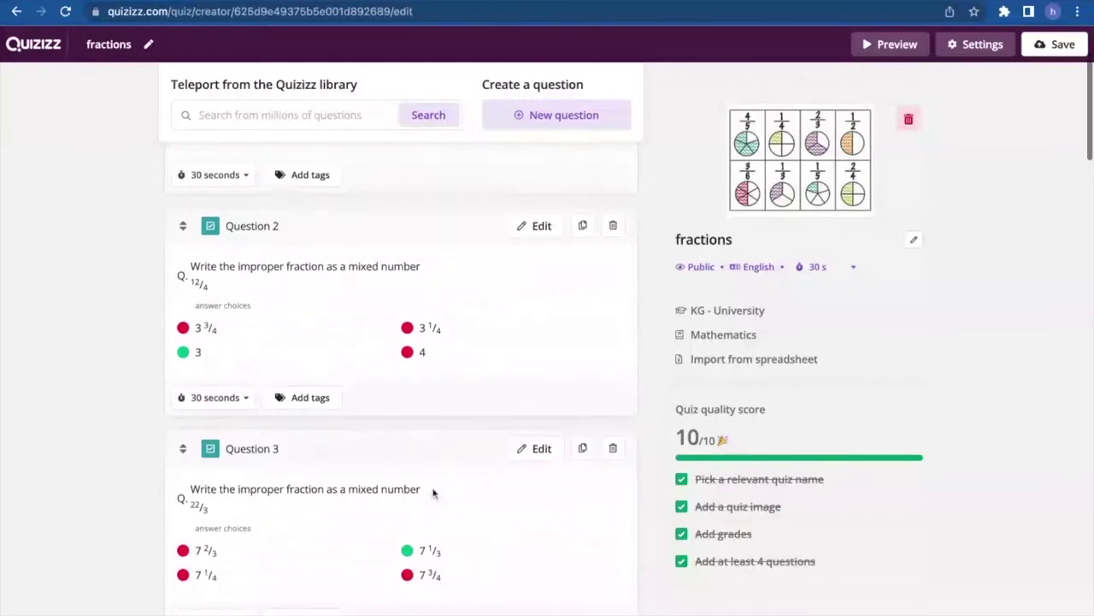
pyautogui.scroll(-4, 400, 376)
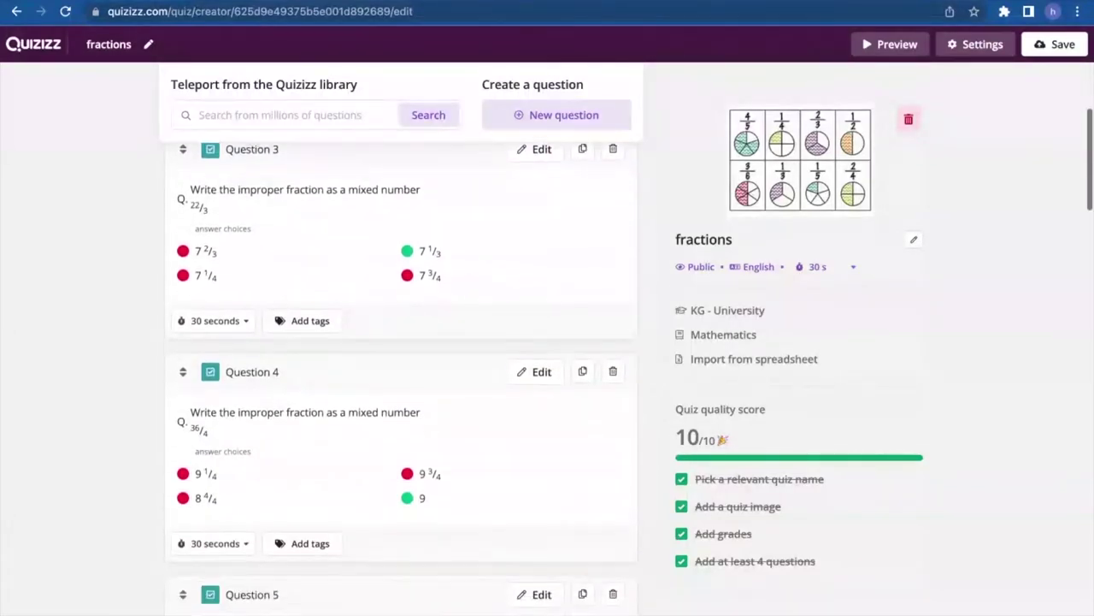
pyautogui.scroll(-5, 615, 393)
pyautogui.click(614, 398)
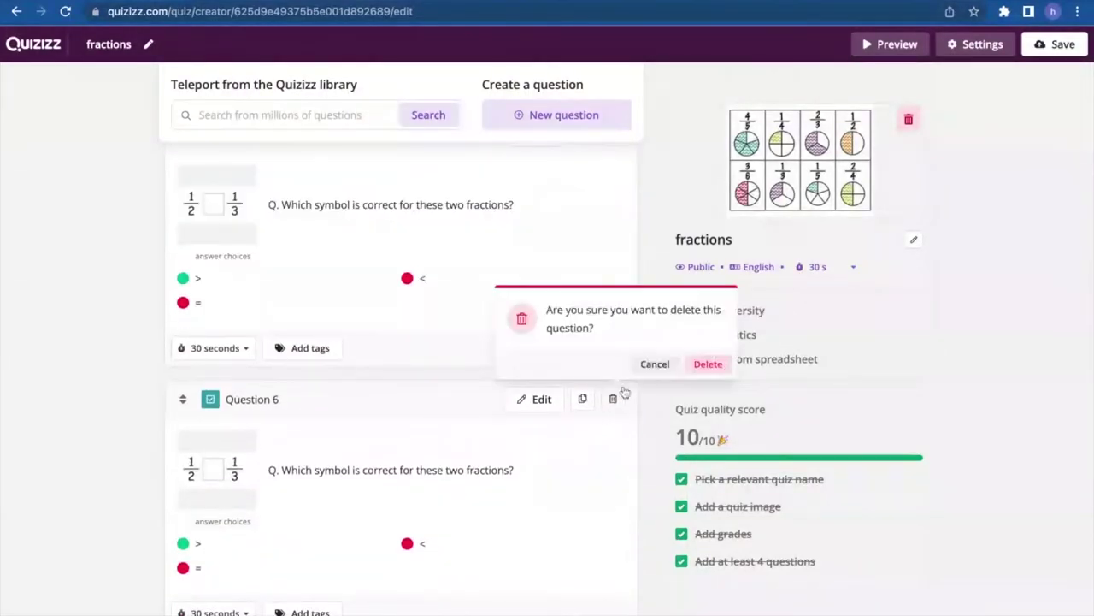
pyautogui.click(708, 364)
# - Change Question 5, which compares 1/2 and 1/3, to the Open-ended question type and save it
pyautogui.scroll(2, 579, 328)
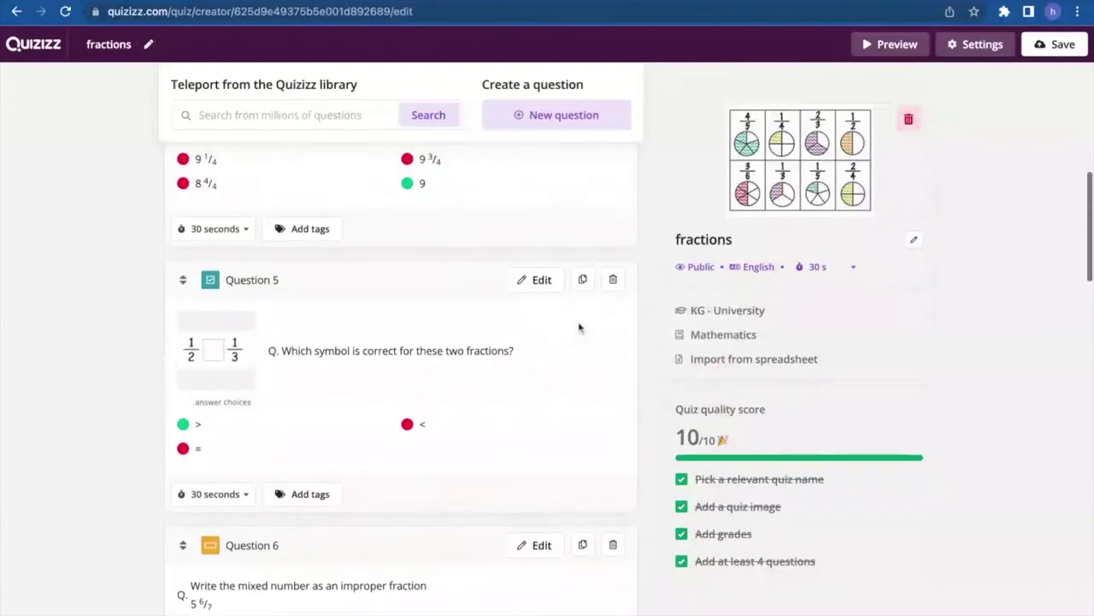
pyautogui.click(521, 280)
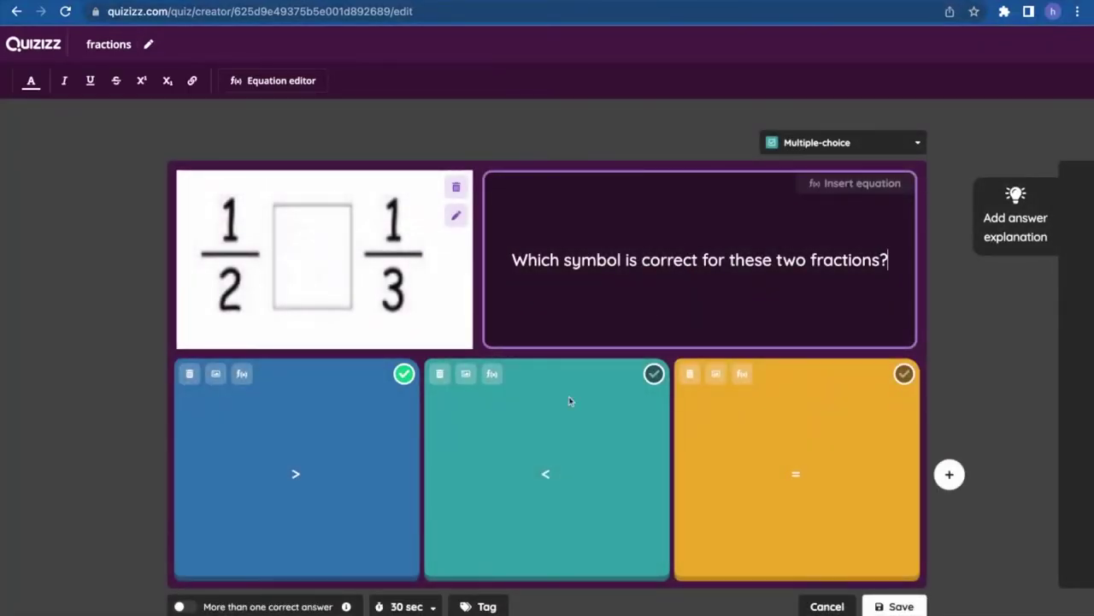
pyautogui.click(809, 147)
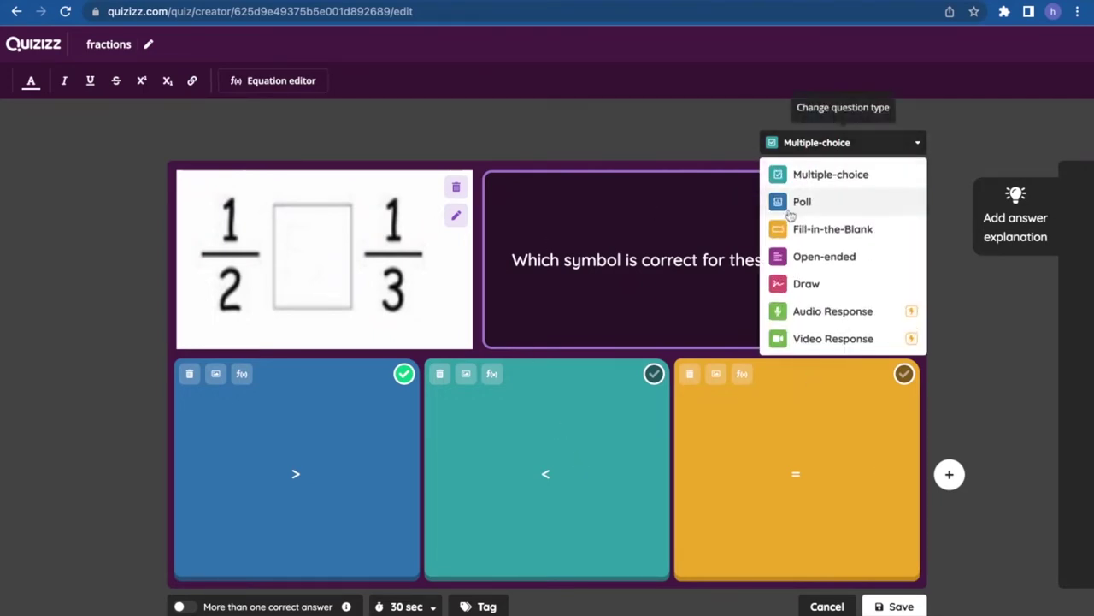
pyautogui.click(801, 260)
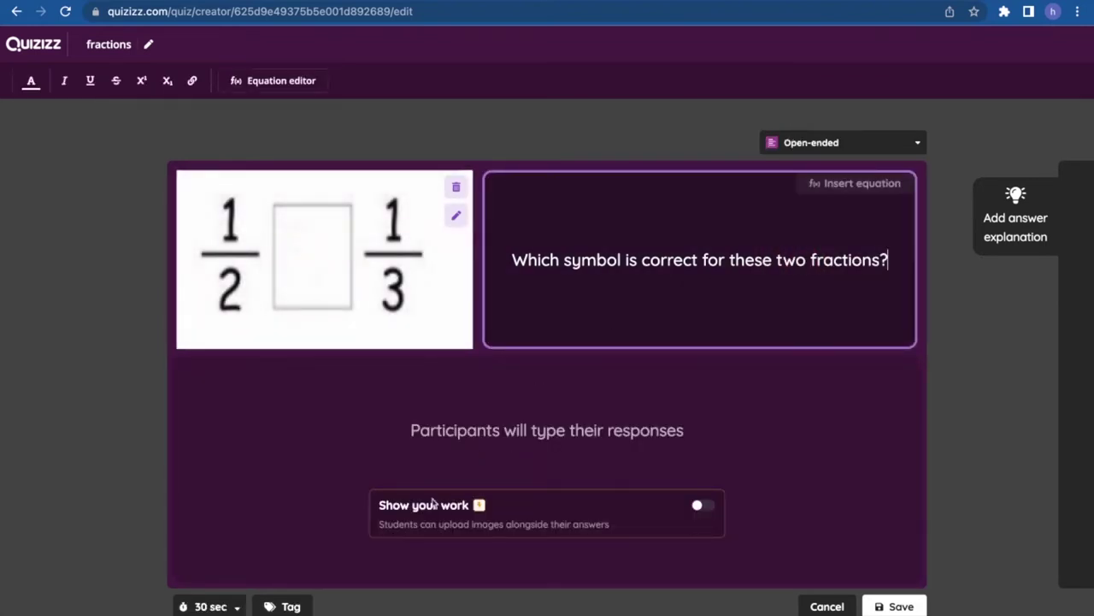
pyautogui.click(881, 607)
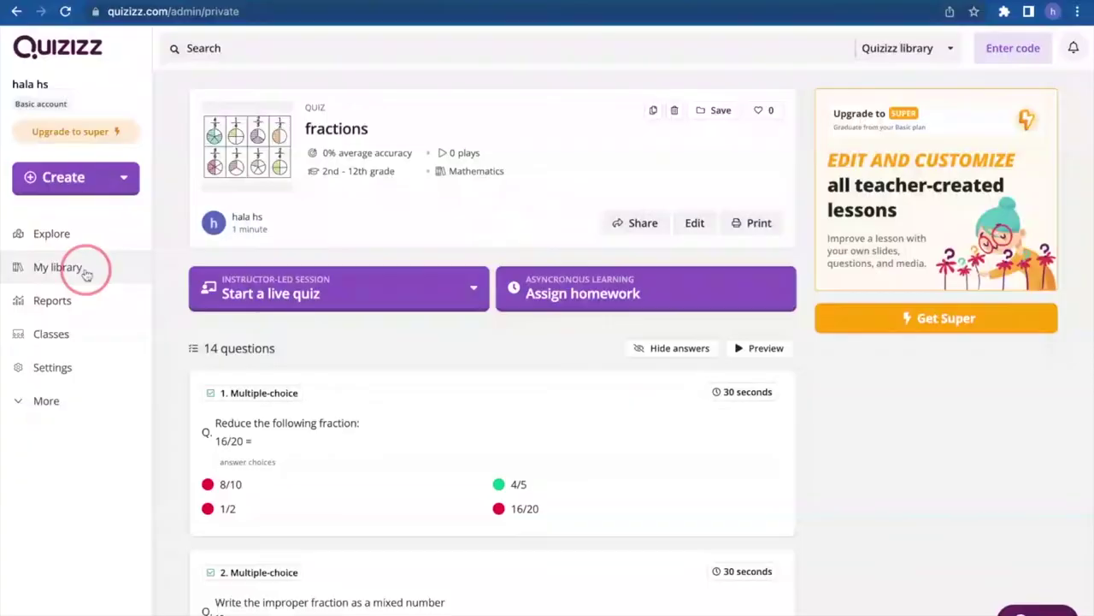
# - Check the edited copy in the personal library, and search the Quizizz library for "atoms" and browse the results
pyautogui.click(80, 267)
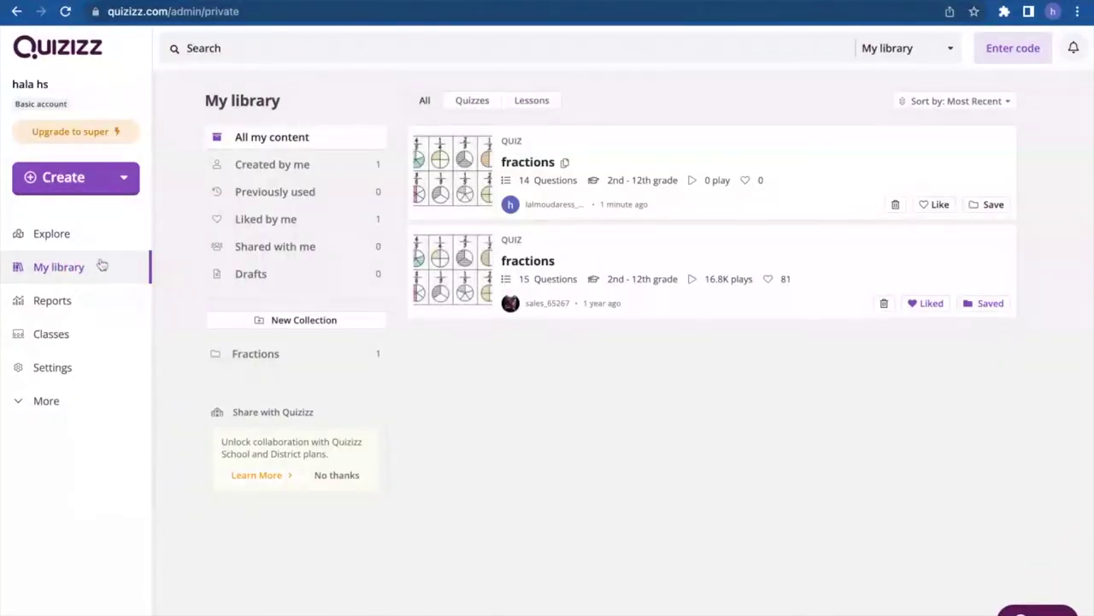
pyautogui.click(43, 233)
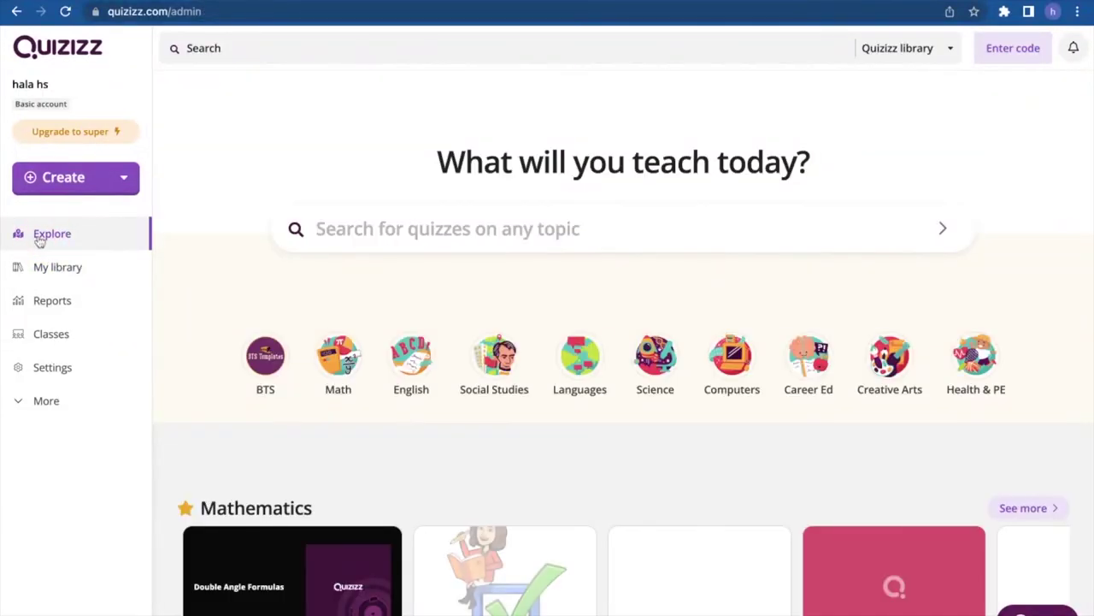
pyautogui.click(251, 48)
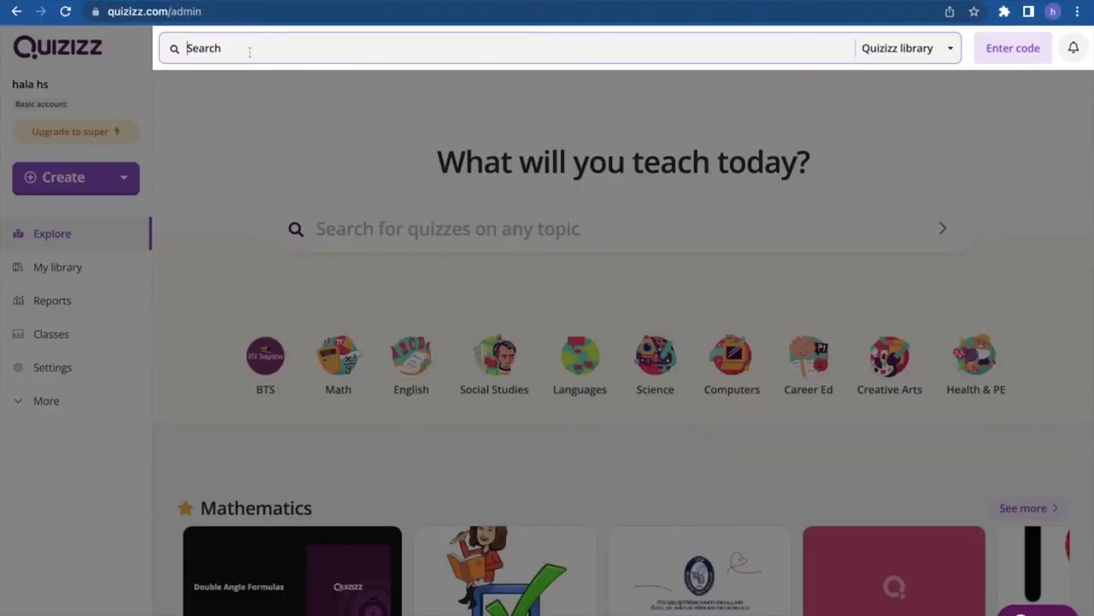
pyautogui.write('atoms')
pyautogui.press('Return')
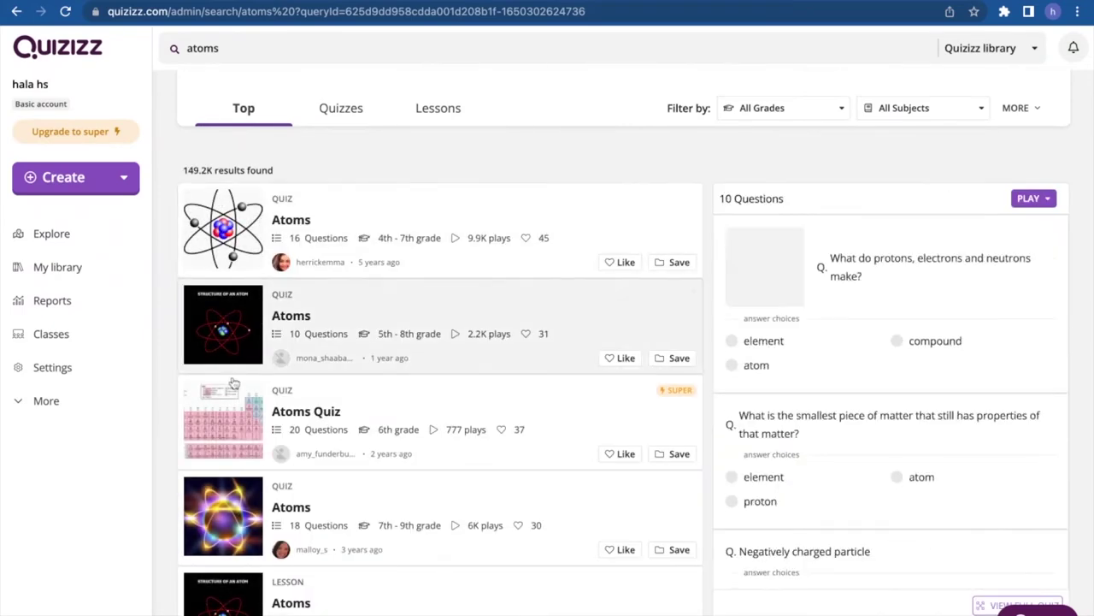
pyautogui.scroll(-2, 232, 442)
pyautogui.scroll(-4, 232, 443)
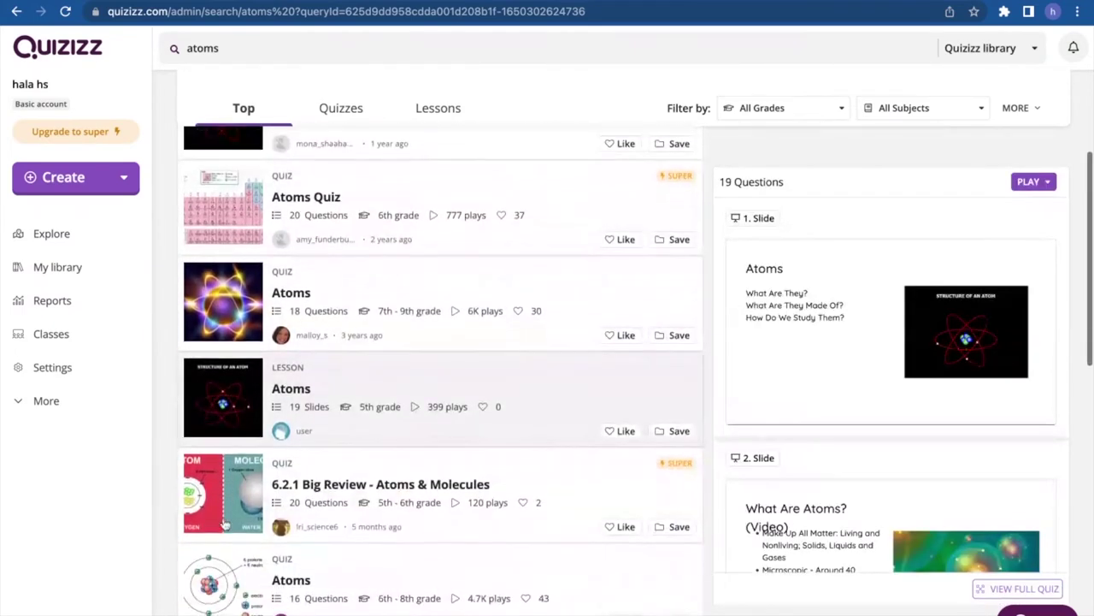
# - Narrow the "atoms" search results to quizzes, then to lessons only
pyautogui.scroll(1, 224, 523)
pyautogui.scroll(3, 224, 523)
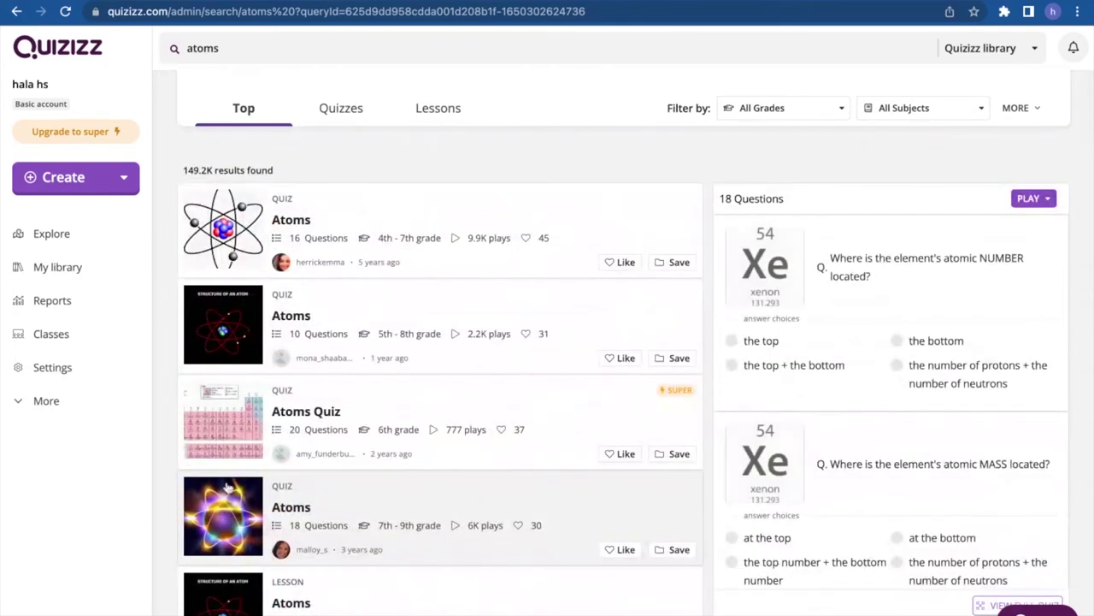
pyautogui.click(346, 109)
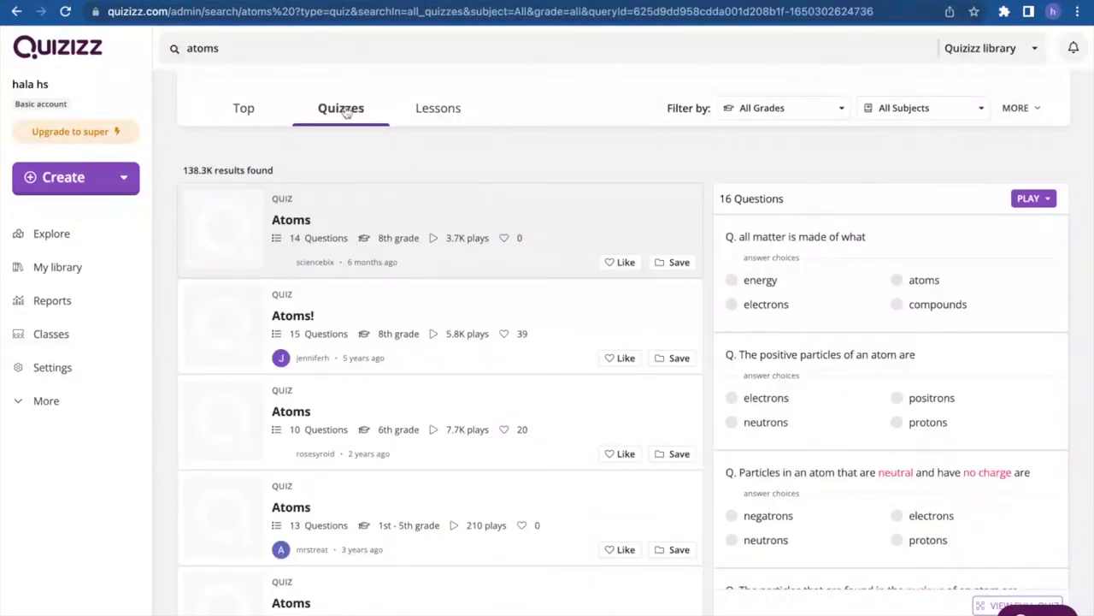
pyautogui.click(449, 112)
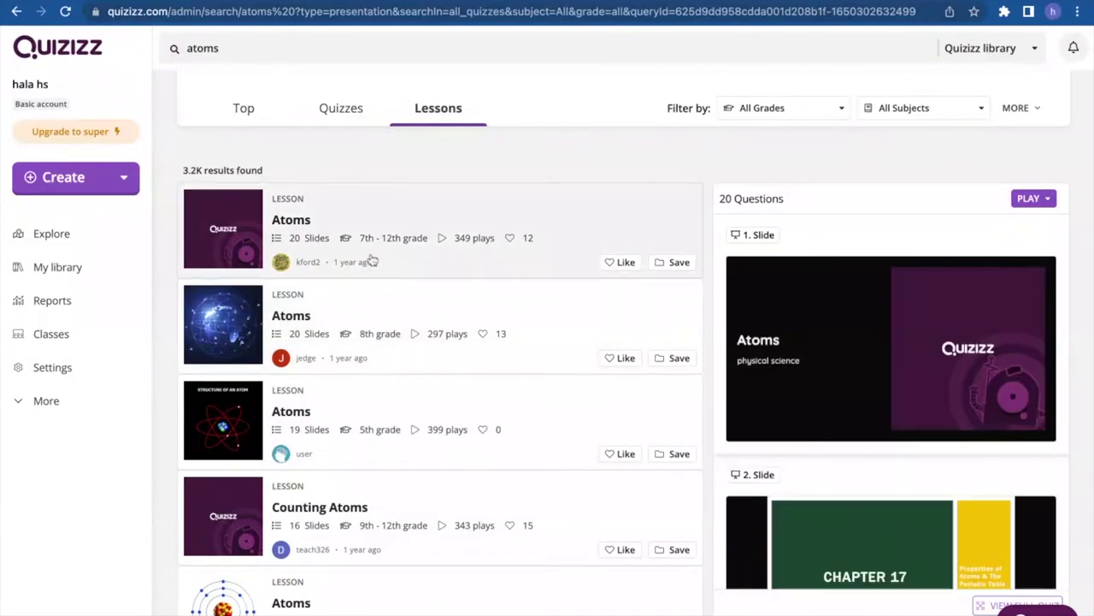
# - Filter the atoms lessons by the Middle School grade level and the Chemistry subject
pyautogui.click(795, 108)
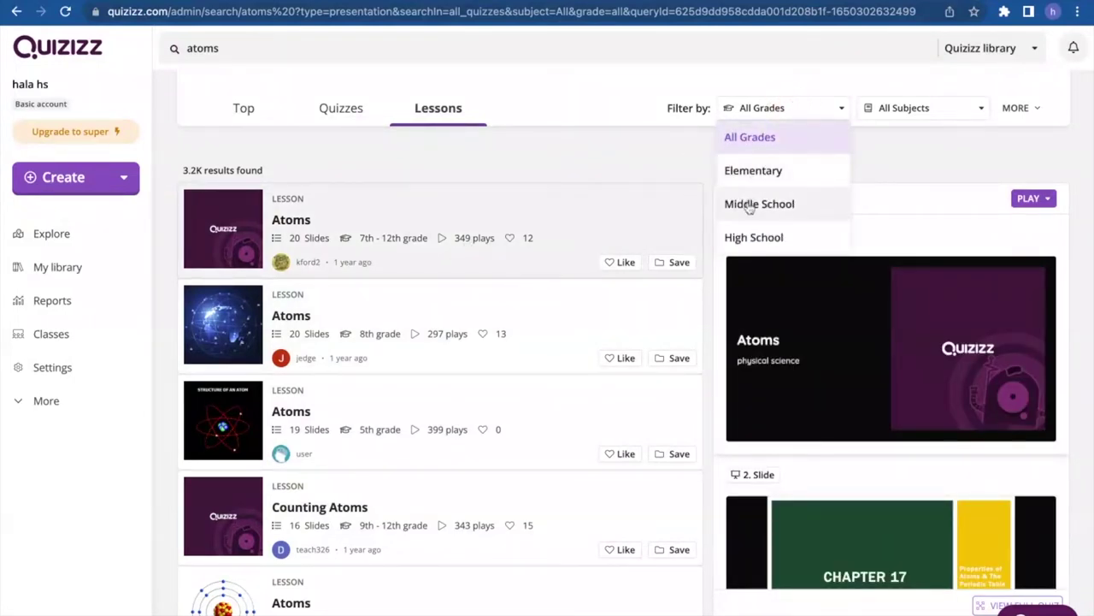
pyautogui.click(749, 205)
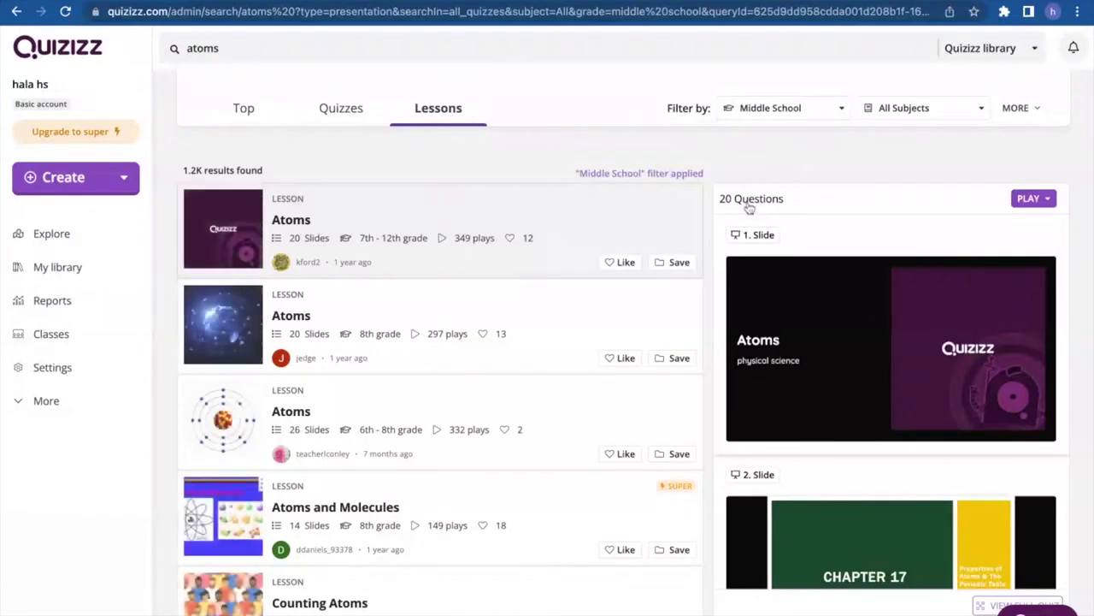
pyautogui.click(887, 111)
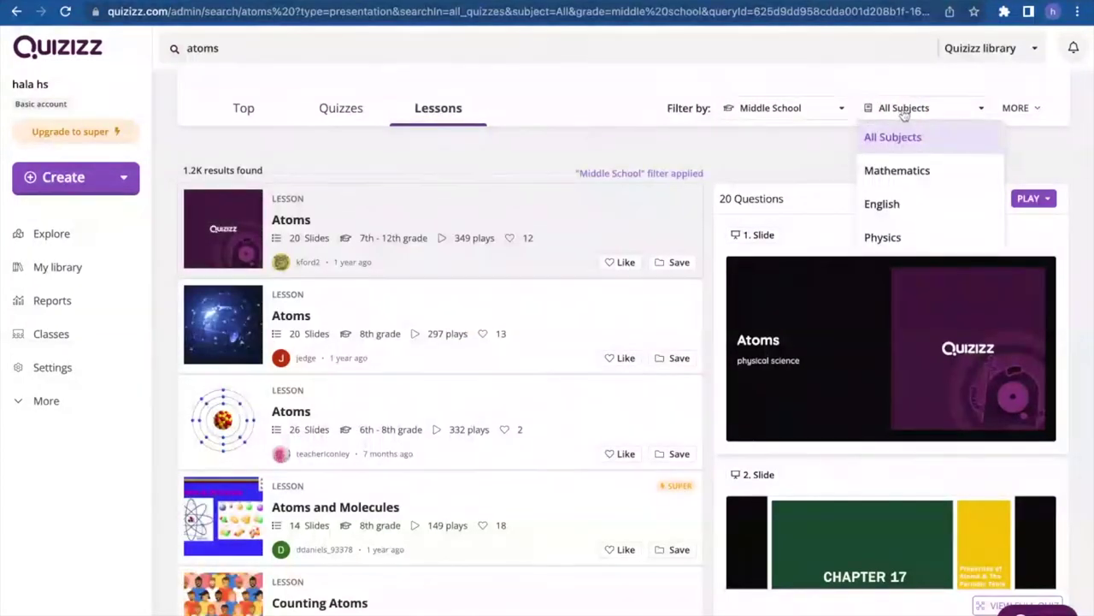
pyautogui.scroll(-1, 886, 199)
pyautogui.scroll(-3, 886, 200)
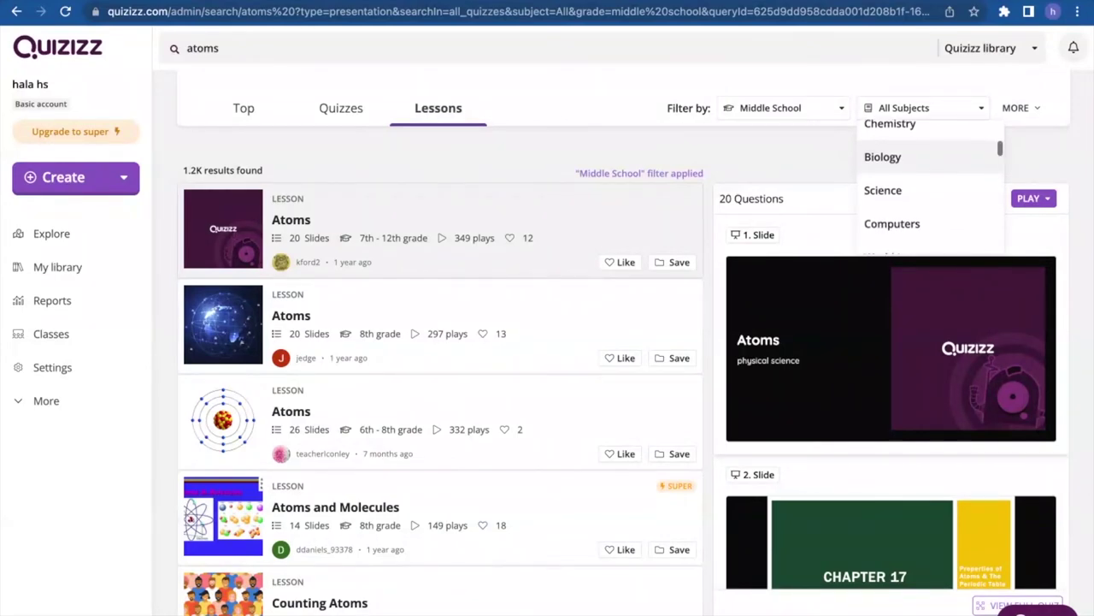
pyautogui.click(890, 134)
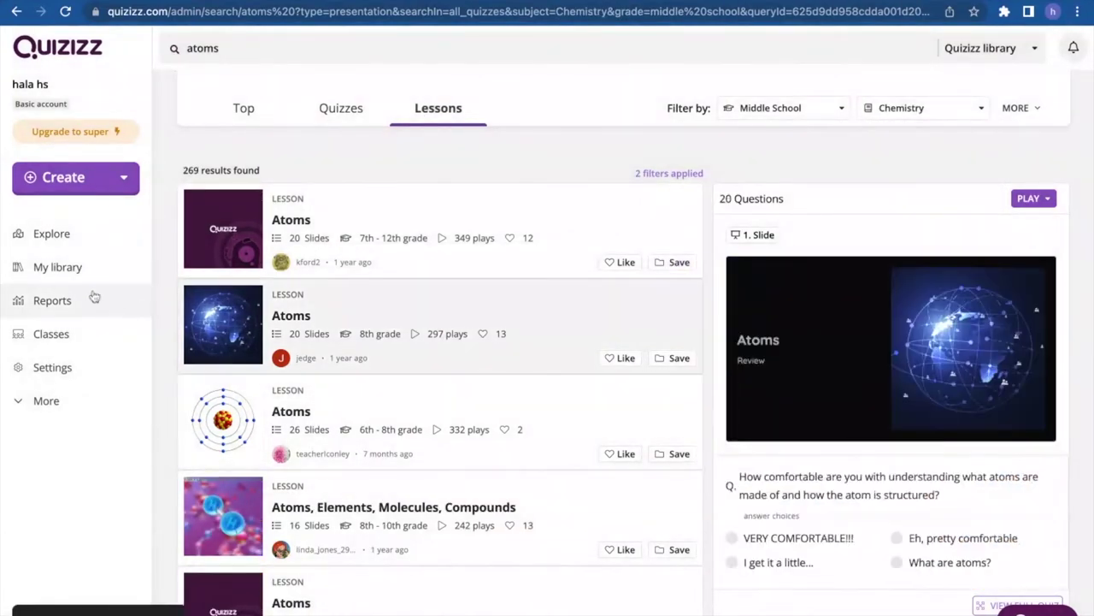
# - Open the saved Atoms lesson from the personal library to view its details
pyautogui.click(61, 270)
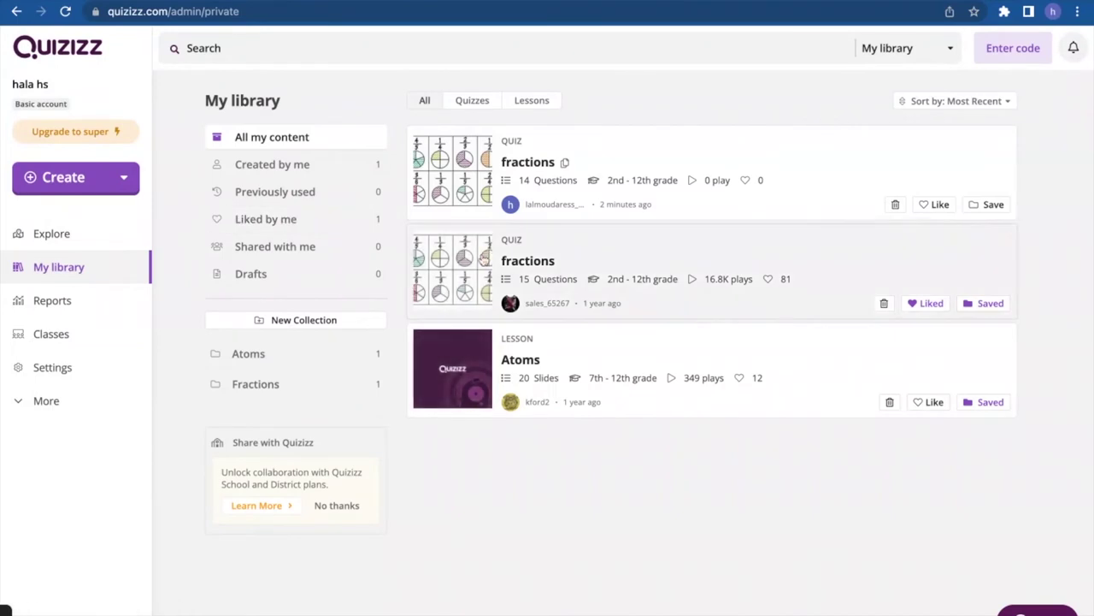
pyautogui.click(855, 376)
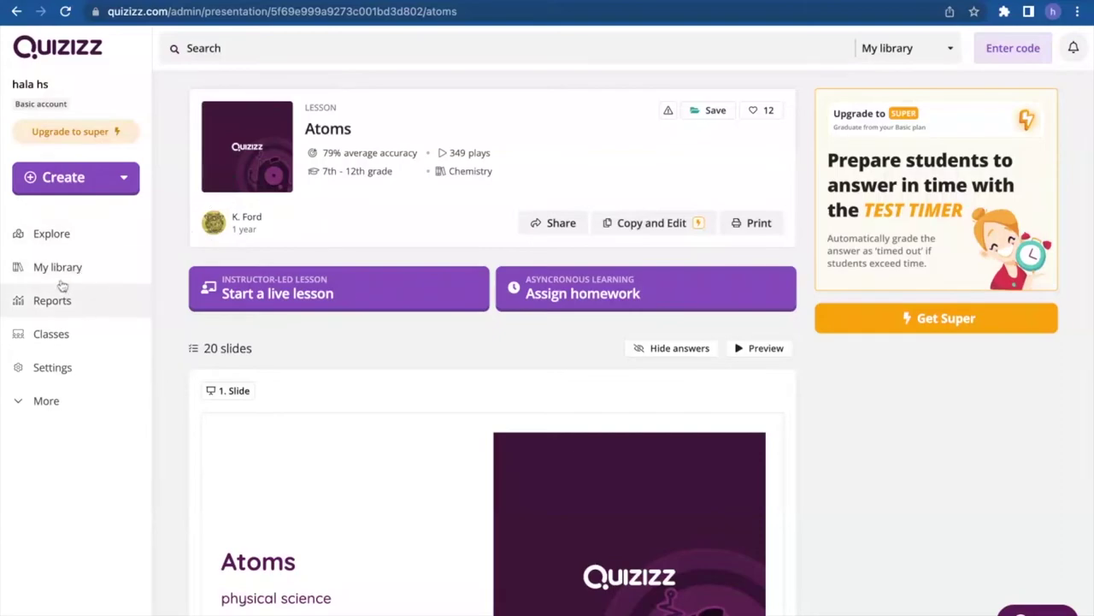
# - Create a new quiz named "MATH game!" with Mathematics as its subject
pyautogui.click(117, 185)
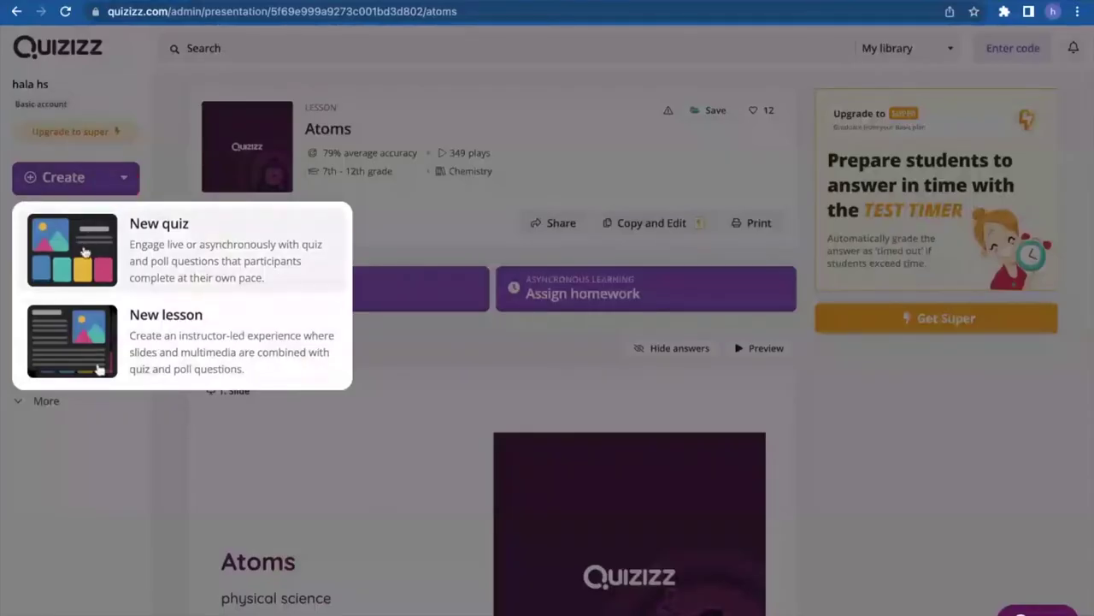
pyautogui.click(85, 250)
pyautogui.write('MATH')
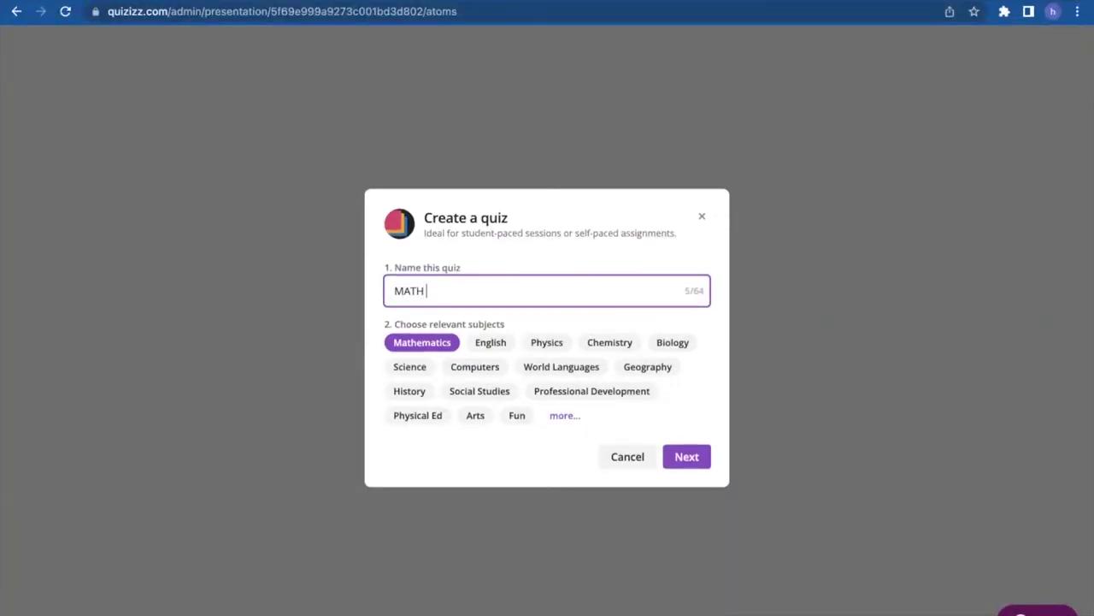
pyautogui.write(' game!')
pyautogui.click(687, 456)
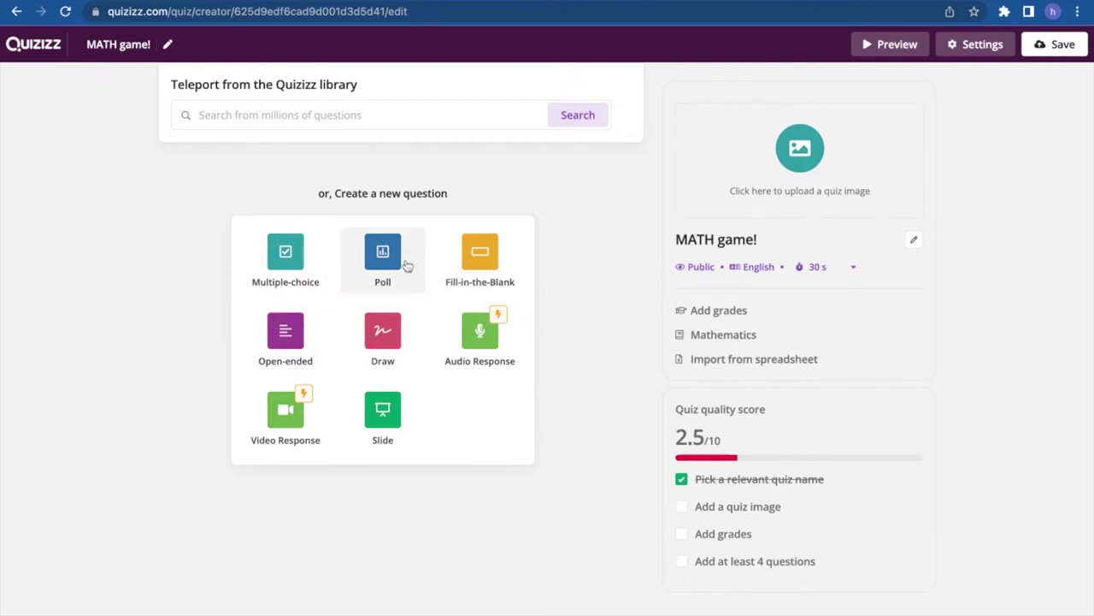
# - Add a multiple-choice question reading "When we multiply two numbers, the answer is called" with "sum" as the first answer option
pyautogui.click(299, 261)
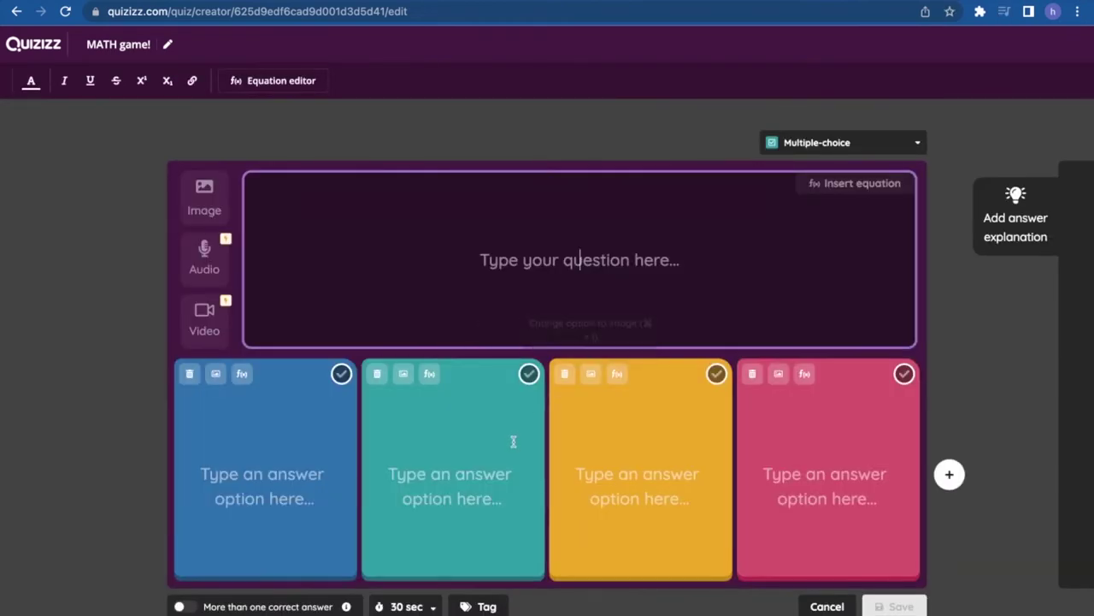
pyautogui.write('When we multiply two numbers, the answer is called')
pyautogui.click(227, 513)
pyautogui.write('sum')
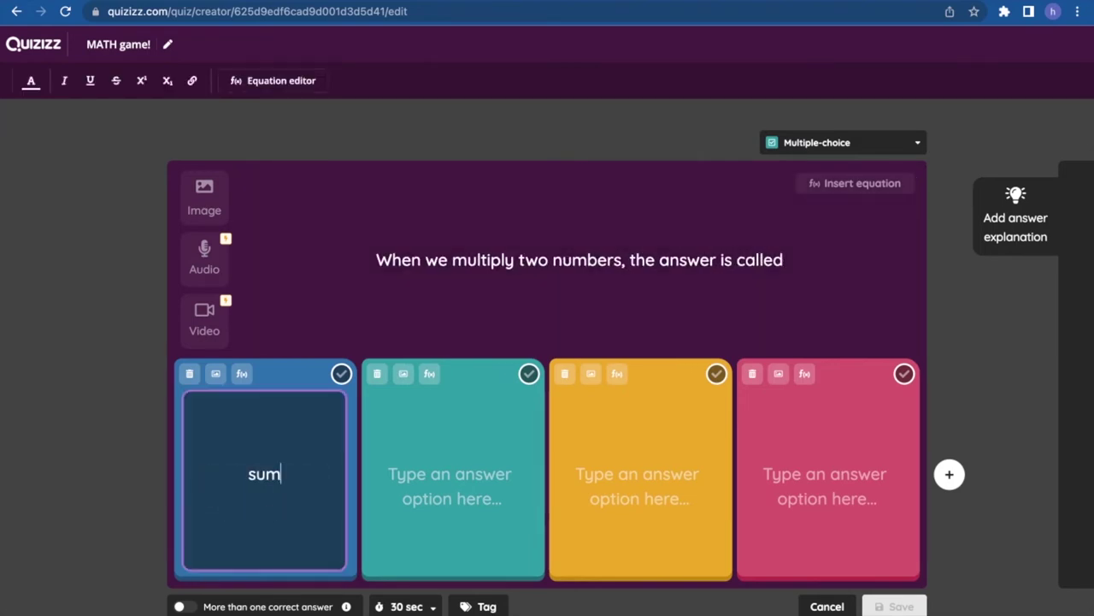
# - Fill in the remaining answers quotient, product and factors, and save the question with product as the correct answer
pyautogui.click(407, 479)
pyautogui.write('quotient')
pyautogui.click(591, 479)
pyautogui.write('product')
pyautogui.click(784, 487)
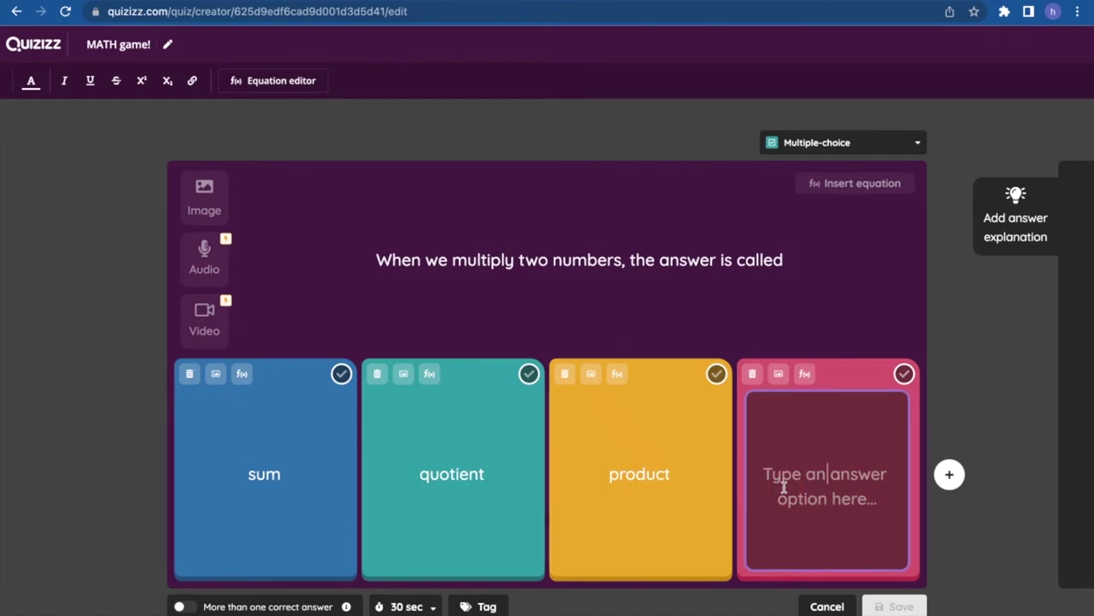
pyautogui.write('factors')
pyautogui.click(716, 374)
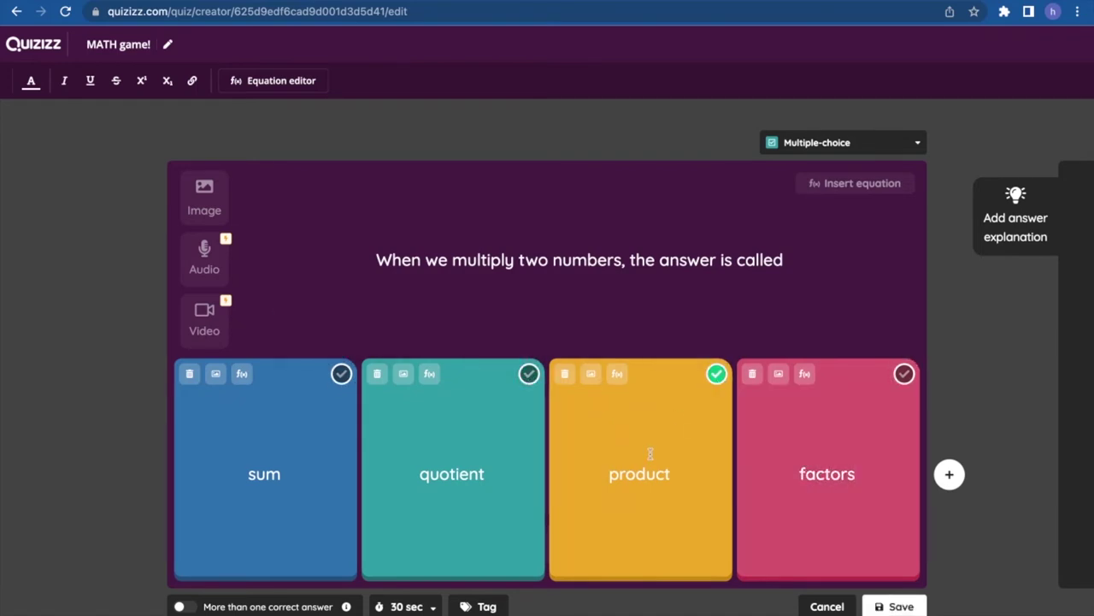
pyautogui.click(894, 606)
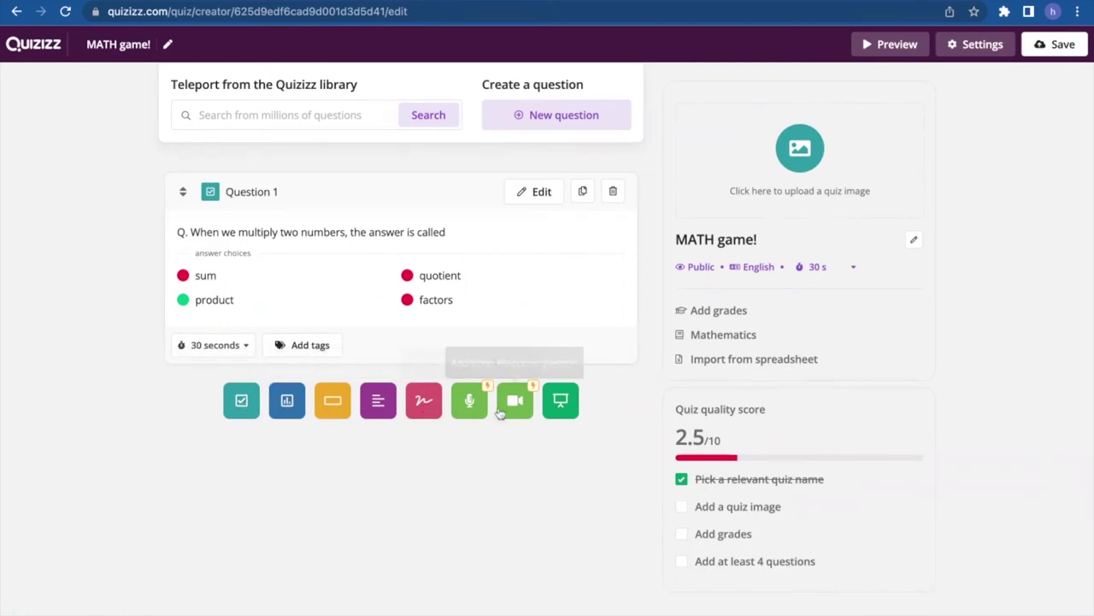
# - Check the quiz's time limit choices, and search for a "Math game" title image in the quiz settings
pyautogui.click(850, 270)
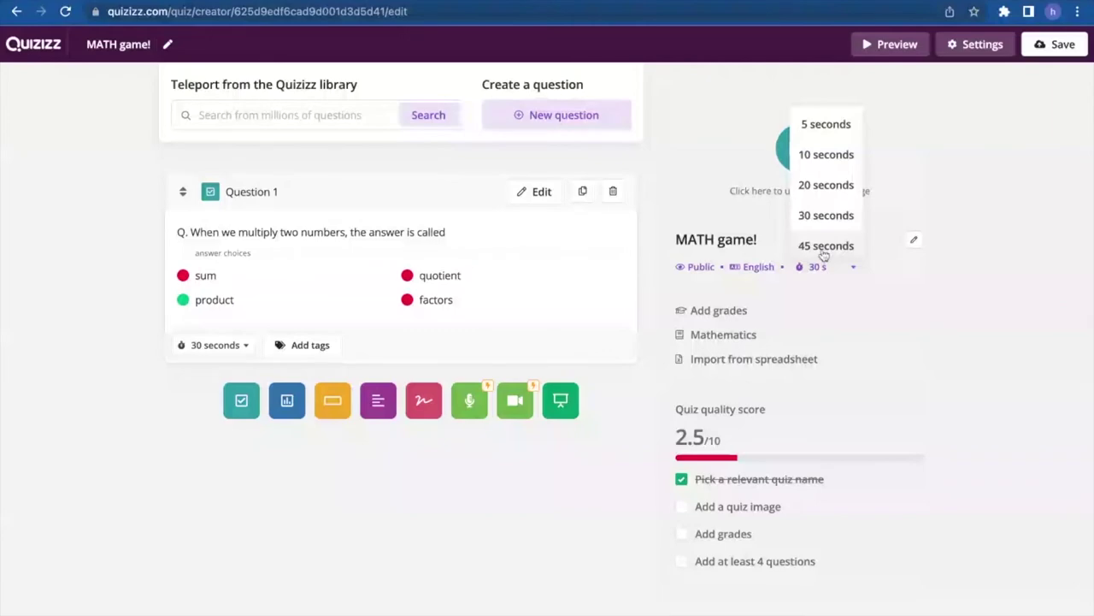
pyautogui.click(910, 383)
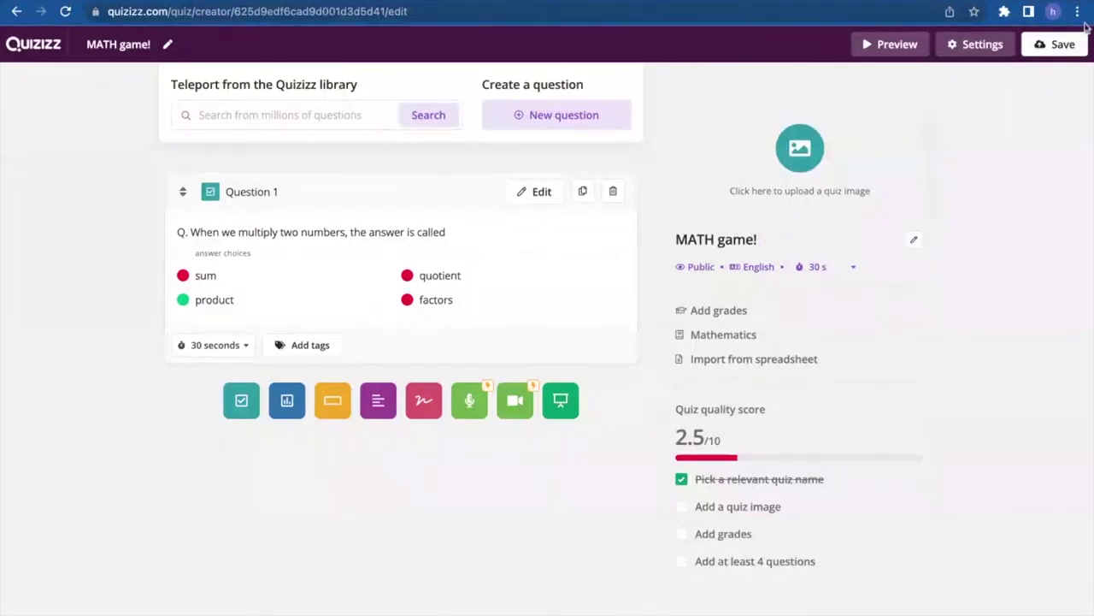
pyautogui.click(978, 45)
pyautogui.write('Math game')
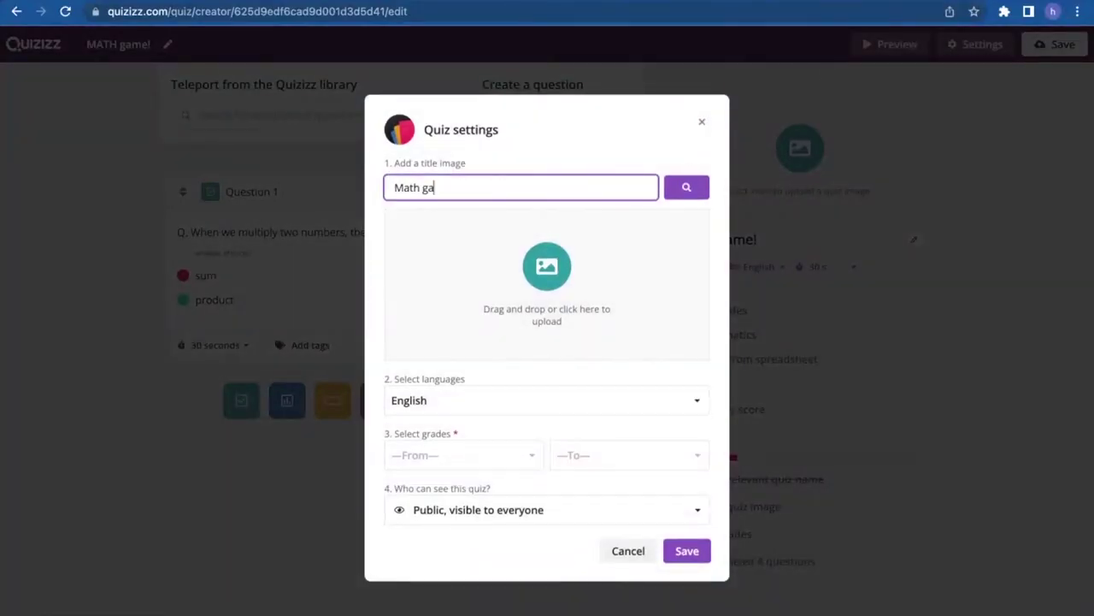
pyautogui.press('Return')
# - Set the quiz's grade range from 5th to 5th and keep its visibility as "Public, visible to everyone"
pyautogui.click(487, 449)
pyautogui.scroll(-3, 430, 518)
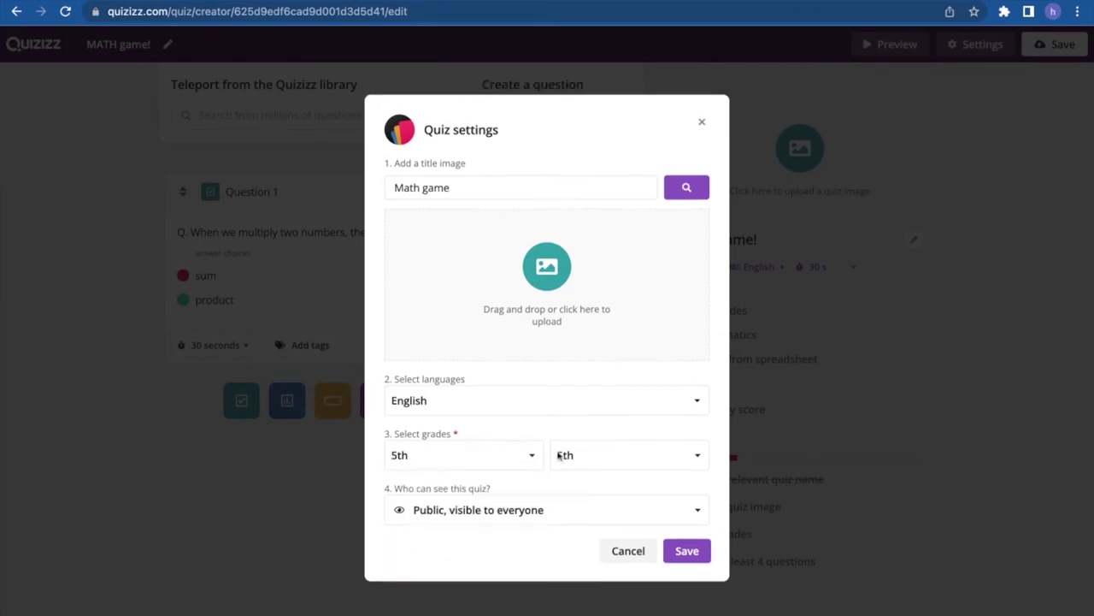
pyautogui.click(513, 510)
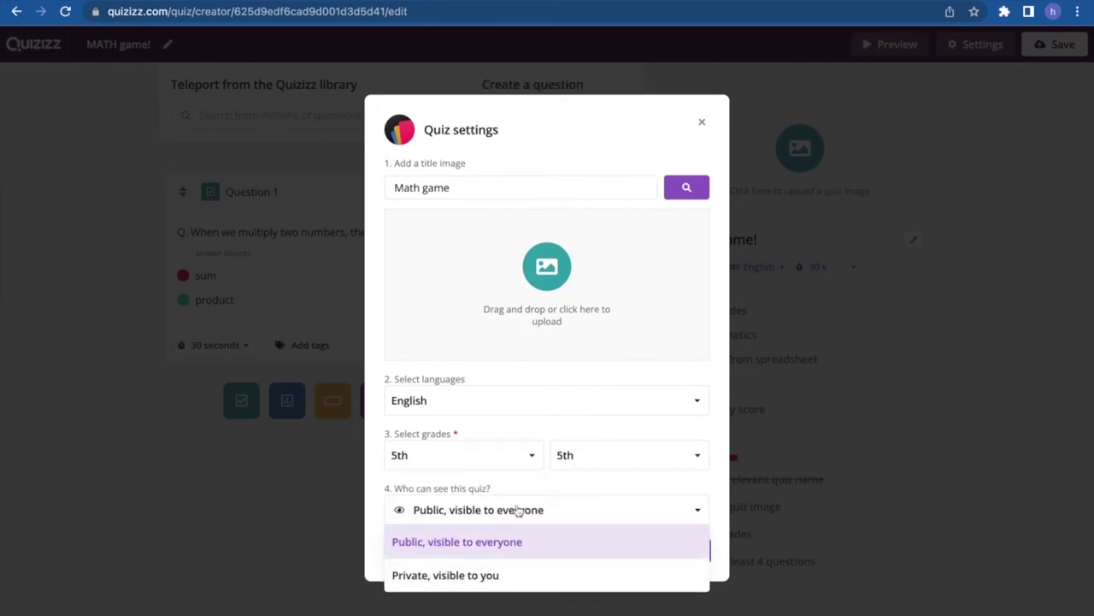
pyautogui.click(518, 511)
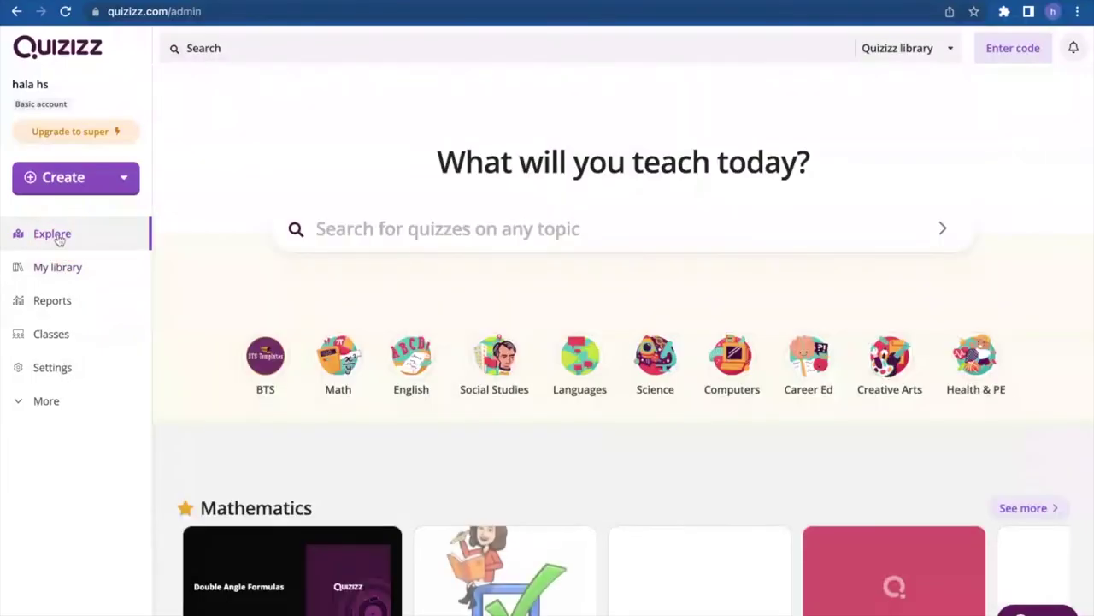
# - Host the edited copy of the fractions quiz from the personal library as a live Classic game with the sports car theme
pyautogui.click(48, 272)
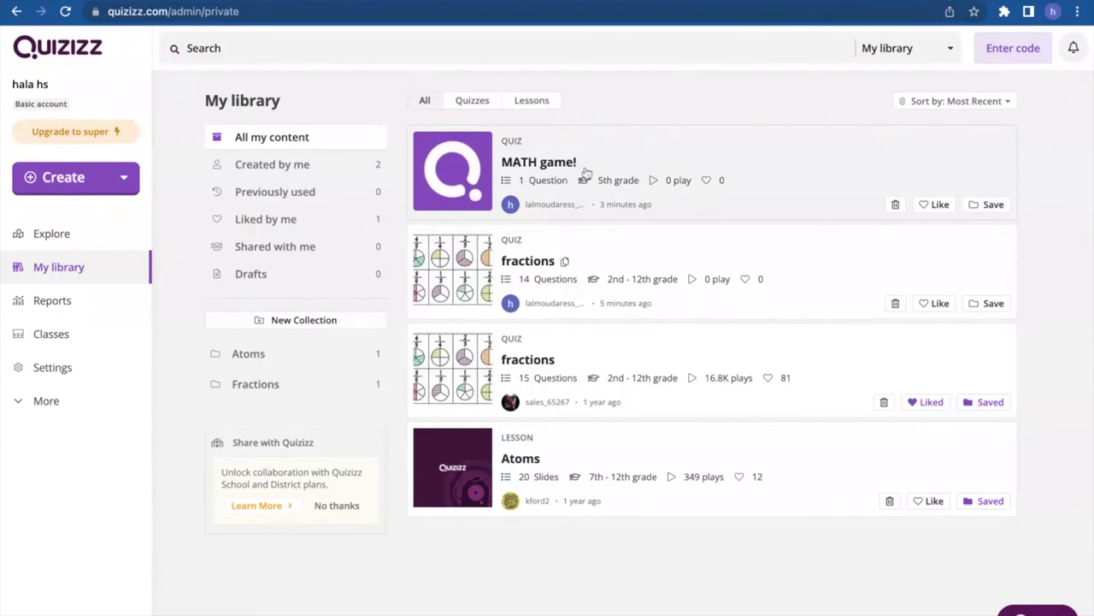
pyautogui.click(490, 247)
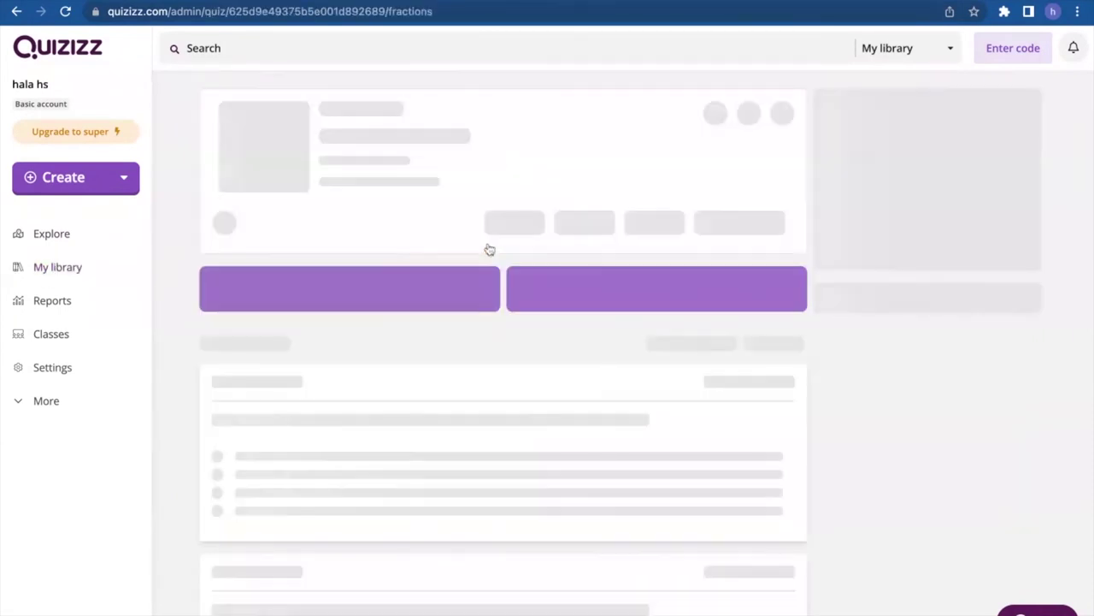
pyautogui.click(455, 298)
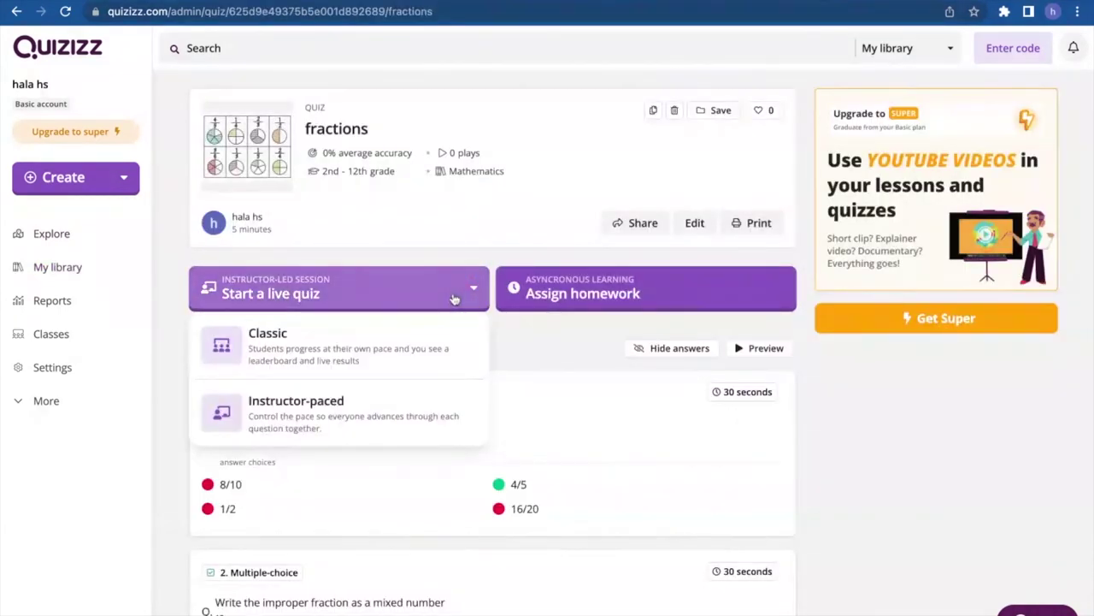
pyautogui.click(350, 349)
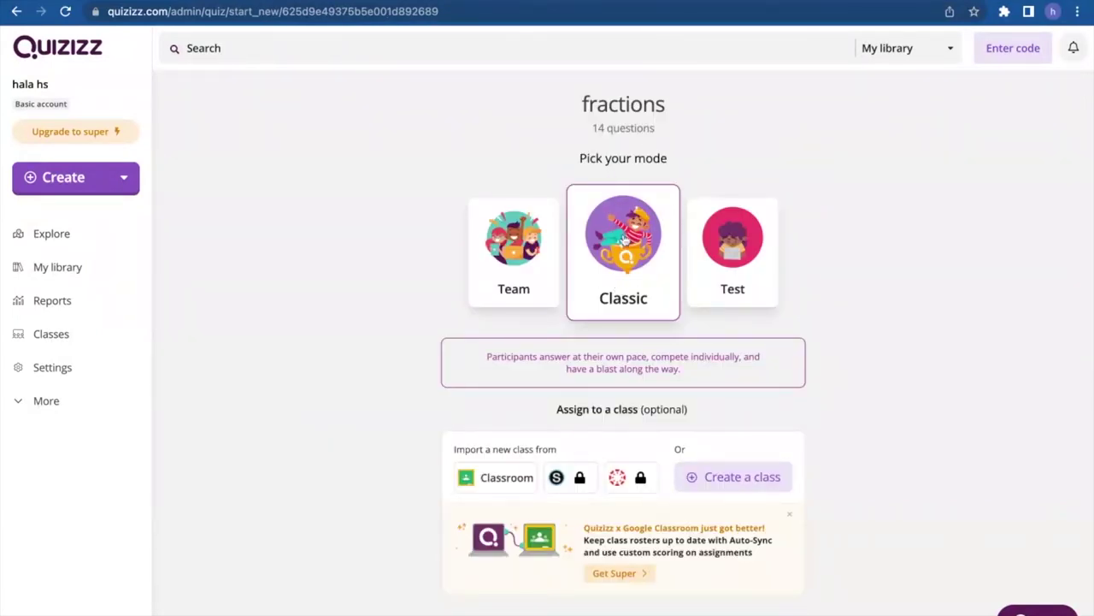
pyautogui.click(586, 504)
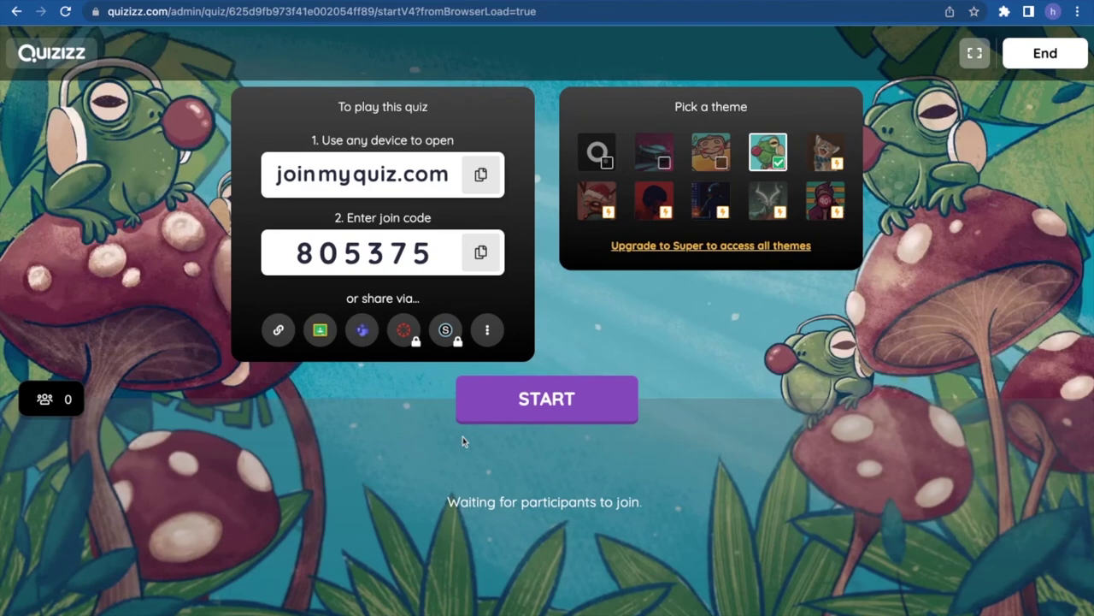
pyautogui.click(670, 165)
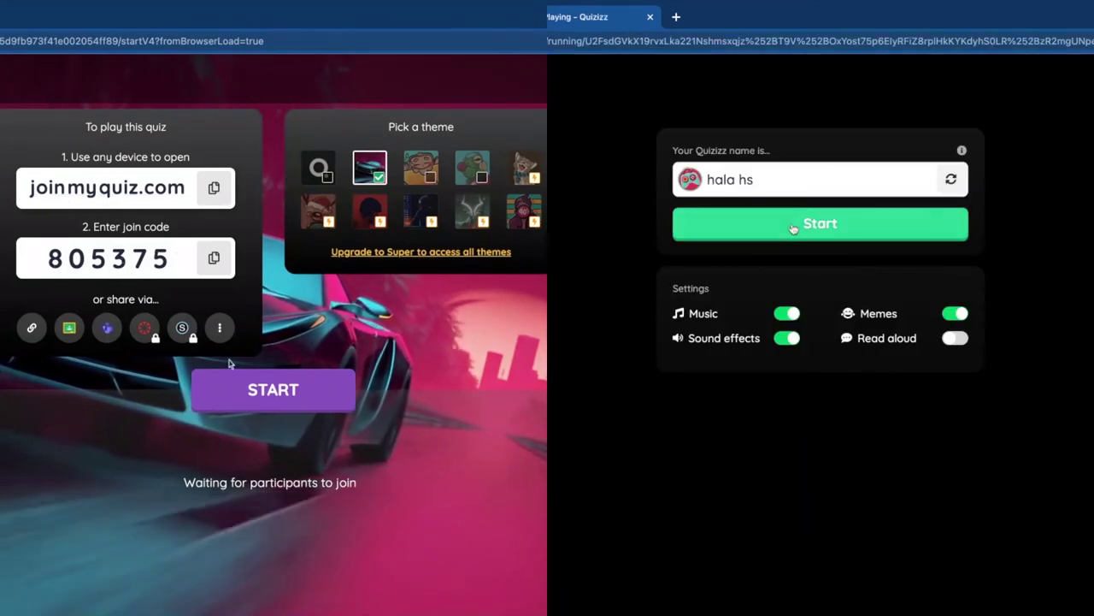
# - Join the live game as a participant in the second browser window and start the quiz from the host's side
pyautogui.click(785, 226)
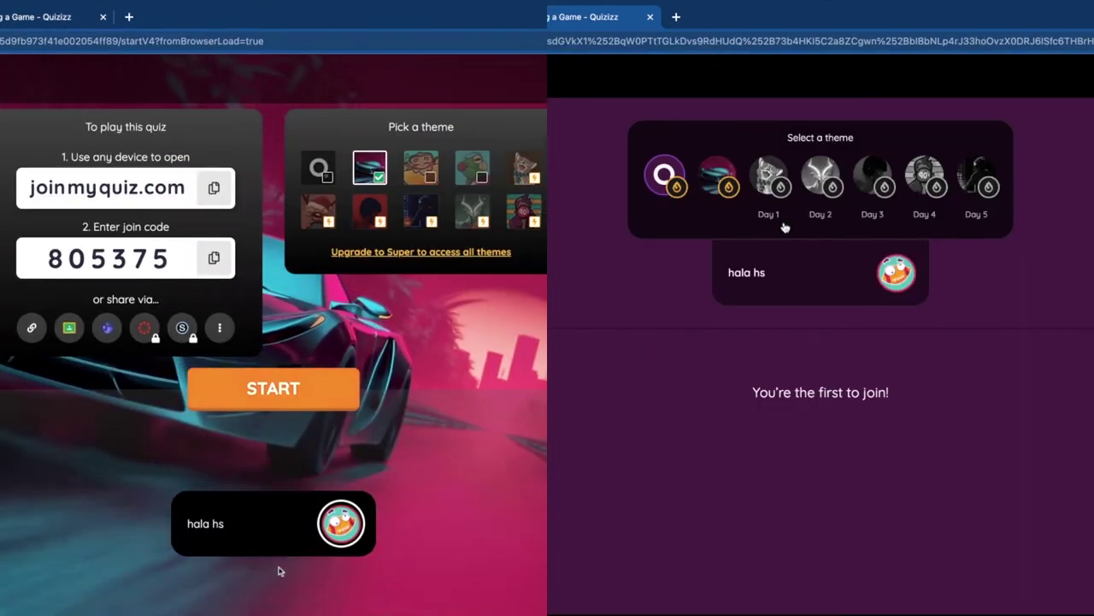
pyautogui.moveTo(302, 537)
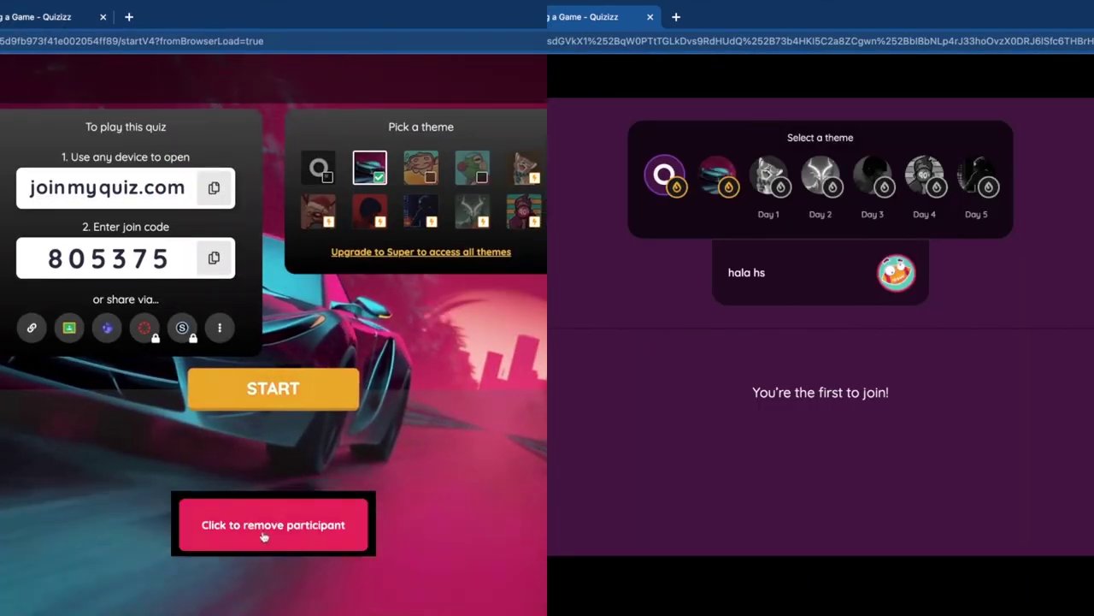
pyautogui.click(307, 397)
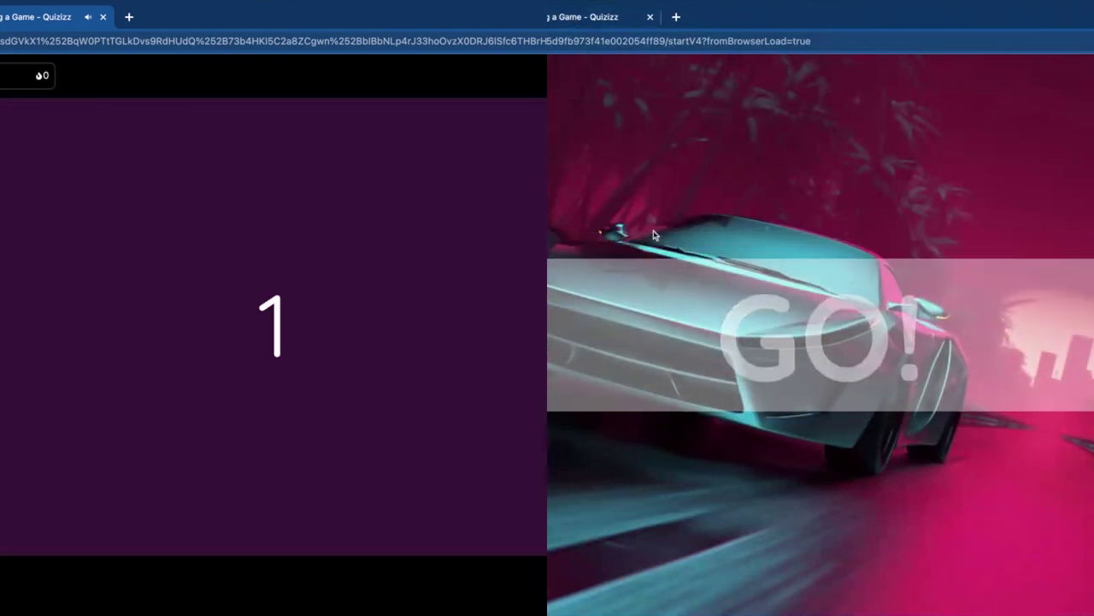
# - As the participant, submit 13/5 as the answer to the question converting 2 3/5 to an improper fraction
pyautogui.write('13/5')
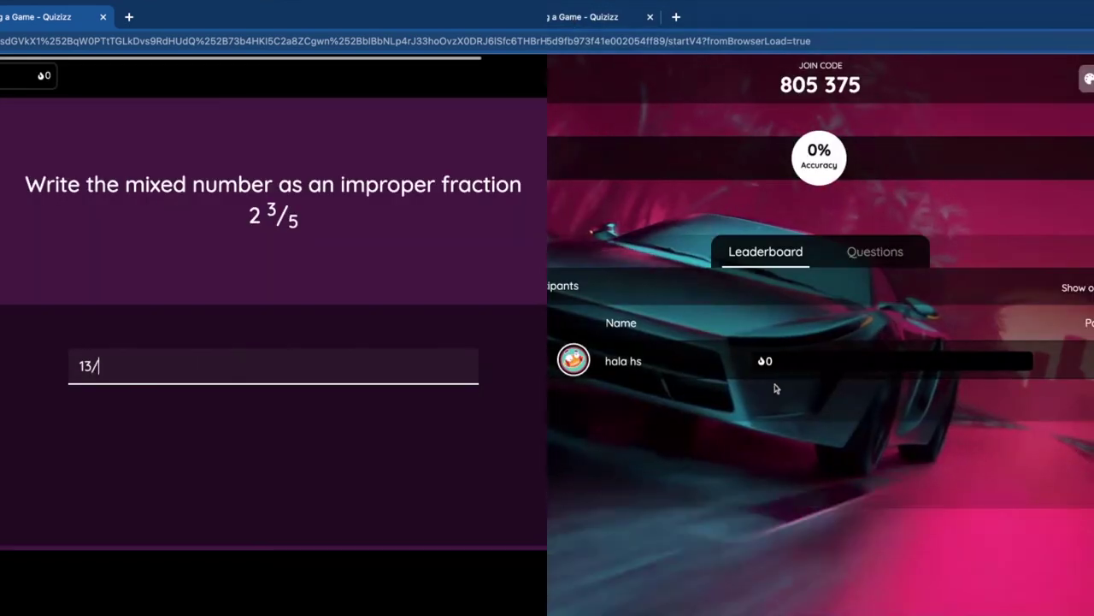
pyautogui.press('Return')
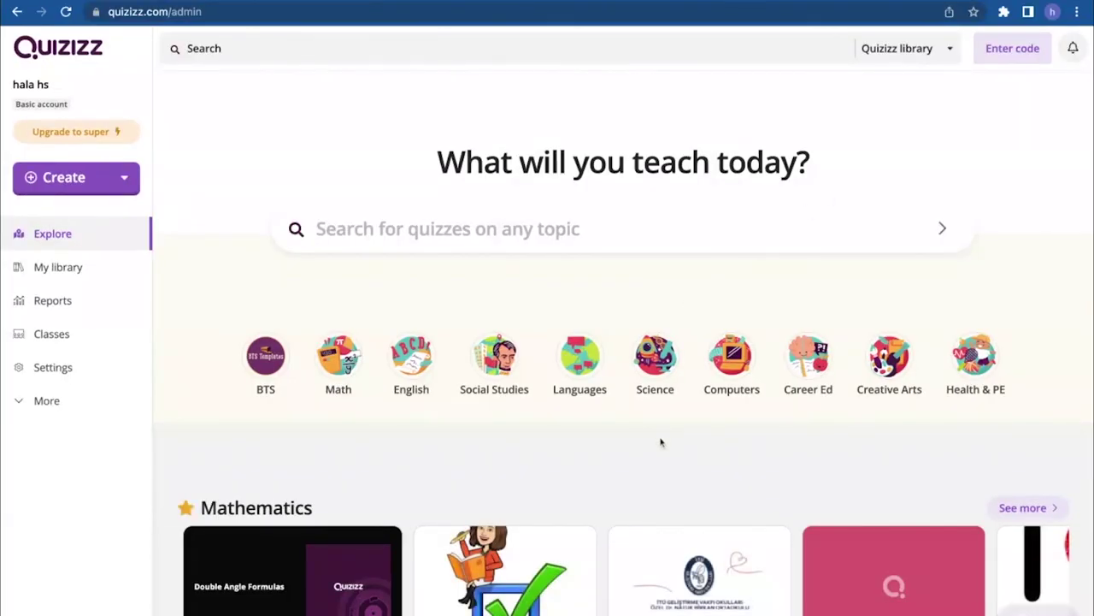
pyautogui.scroll(-2, 660, 442)
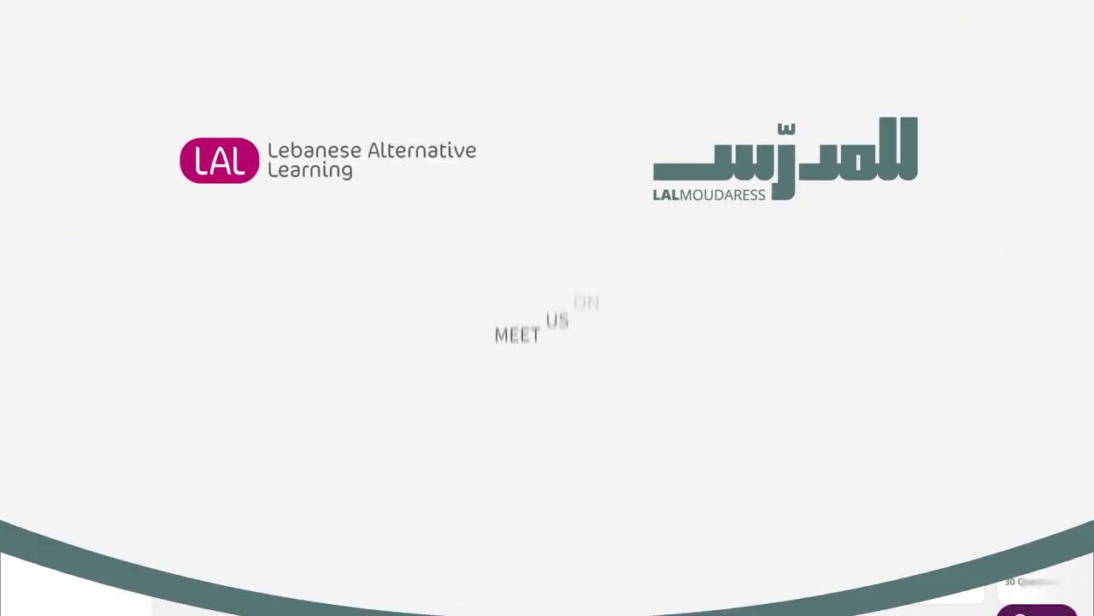